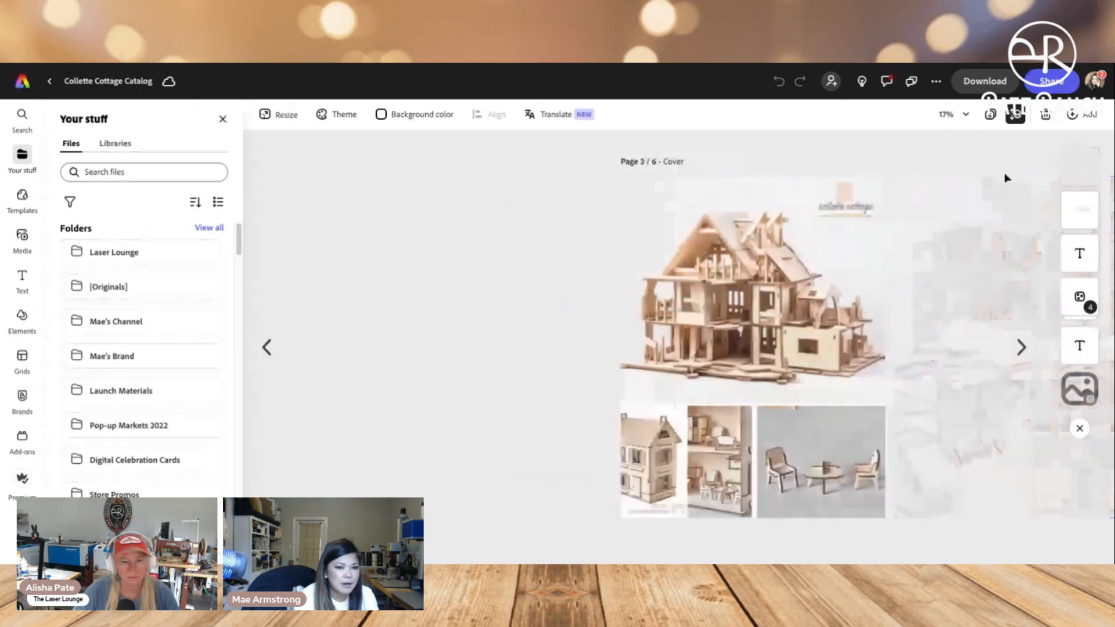
On page 1 of the catalog, inspect the linked collette cottage logo and view the saved brands
{"action": "left_click", "coordinate": [989, 116]}
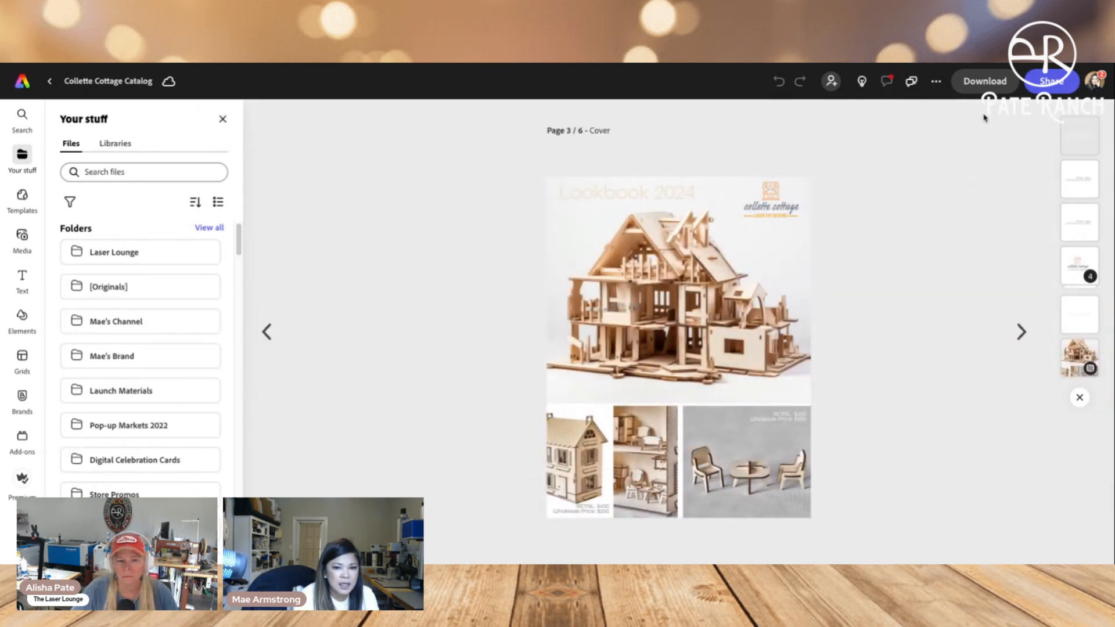
{"action": "left_click", "coordinate": [133, 224]}
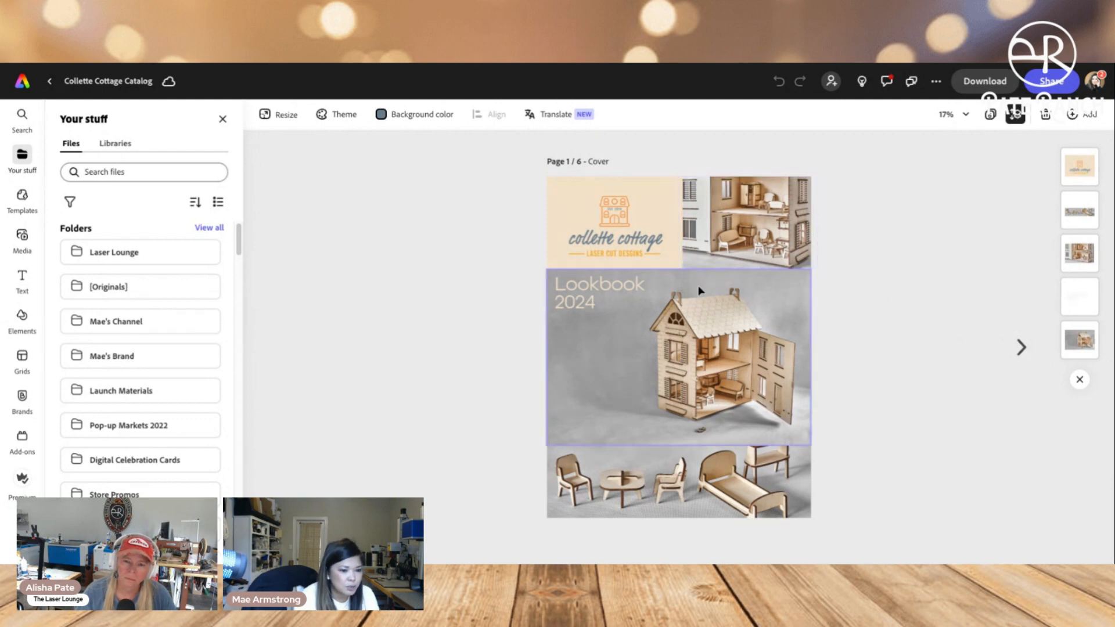
{"action": "left_click", "coordinate": [635, 243]}
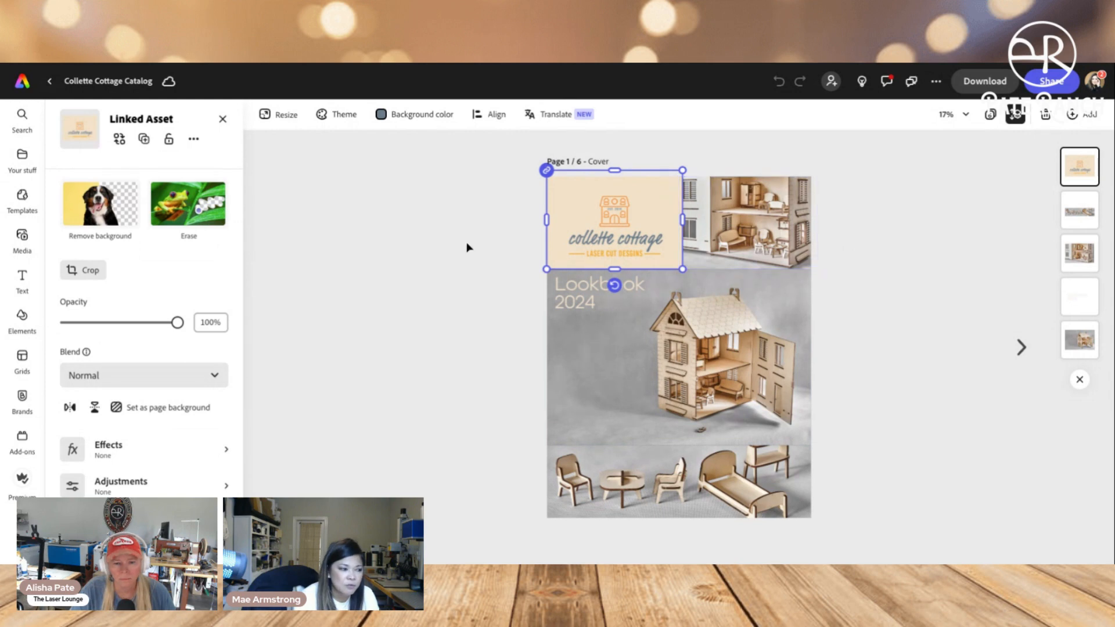
{"action": "left_click", "coordinate": [26, 401]}
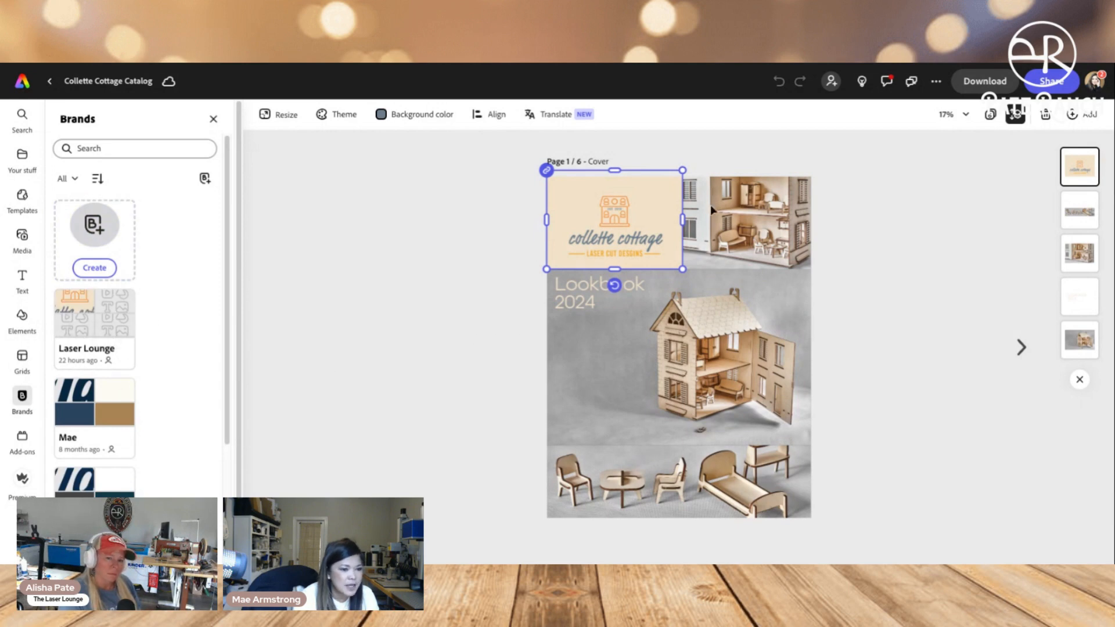
{"action": "left_click", "coordinate": [675, 218]}
{"action": "left_click", "coordinate": [901, 219]}
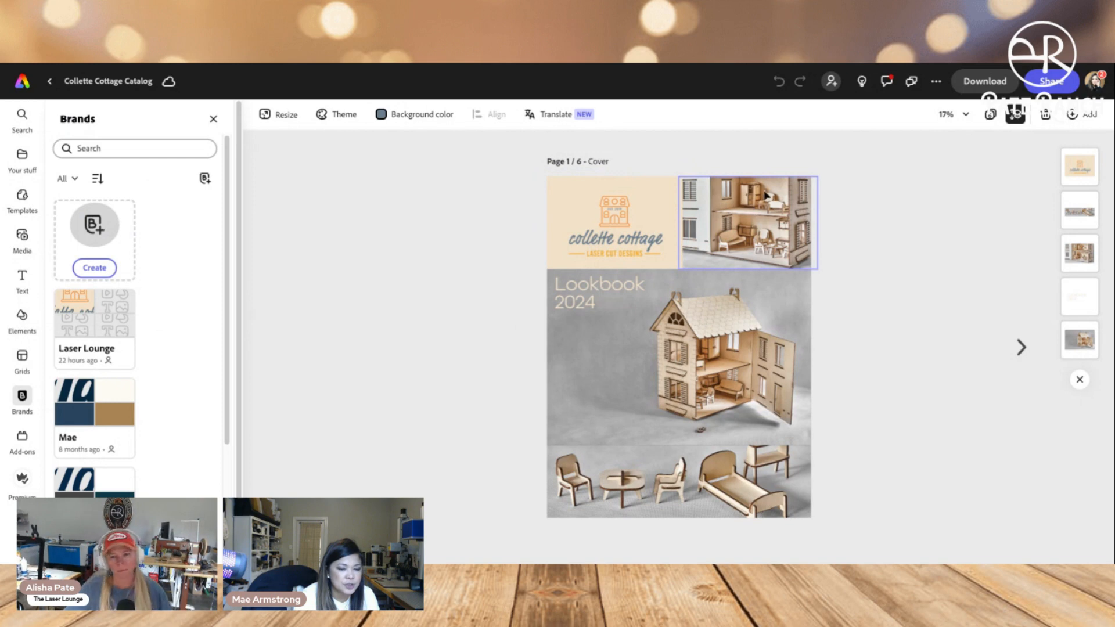
View the replacement photo choices for the dollhouse interior image beside the logo on page 1, and dismiss them
{"action": "left_click", "coordinate": [749, 213]}
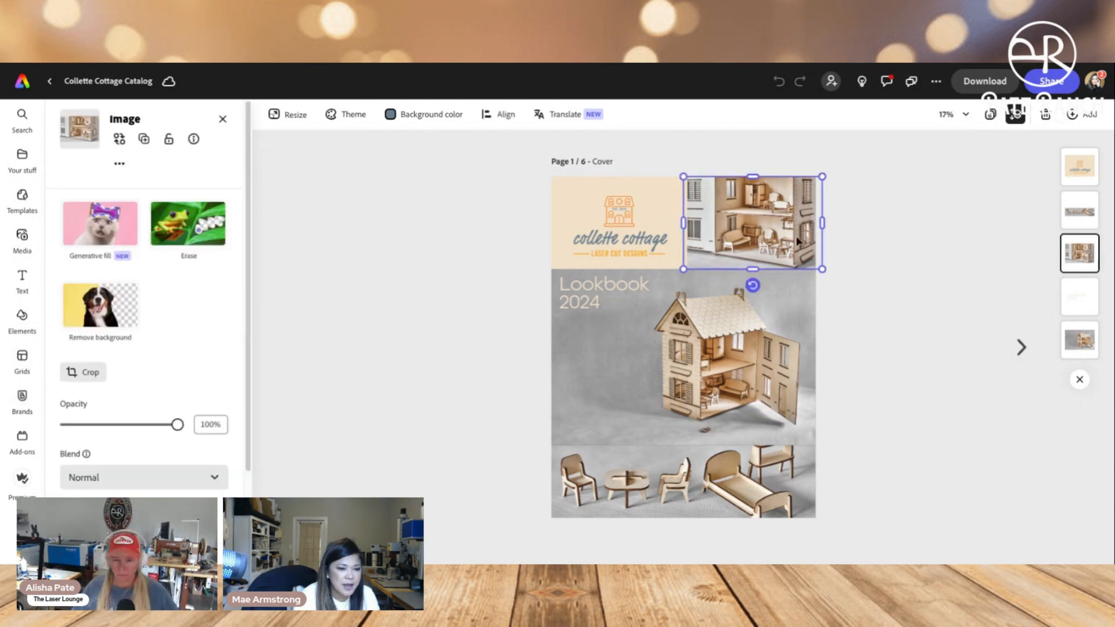
{"action": "left_click", "coordinate": [120, 141]}
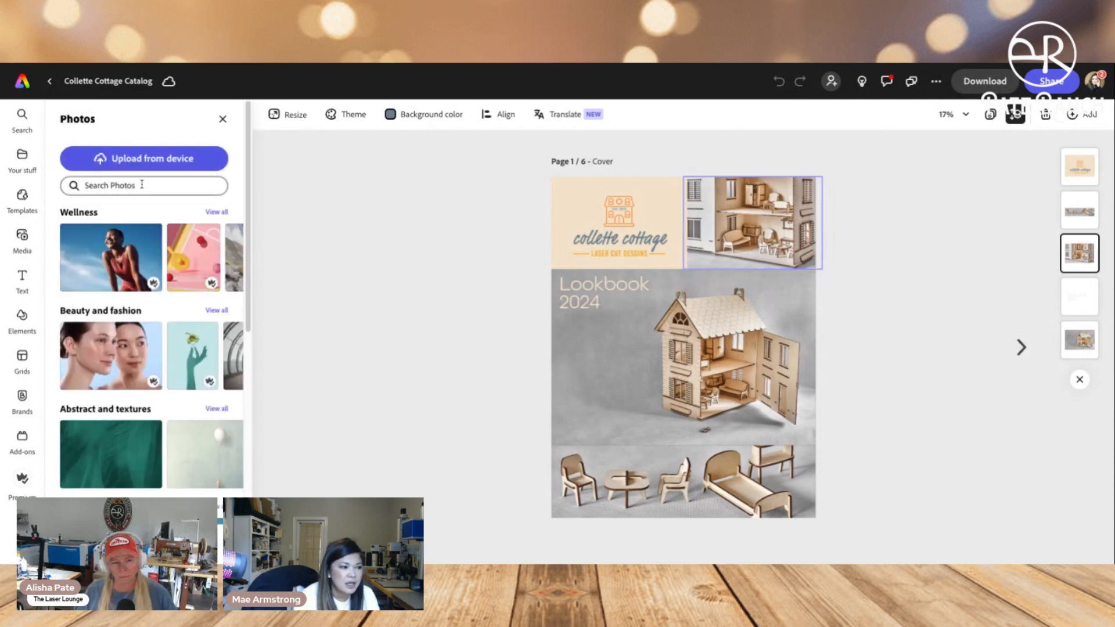
{"action": "left_click", "coordinate": [222, 121]}
{"action": "left_click", "coordinate": [485, 332]}
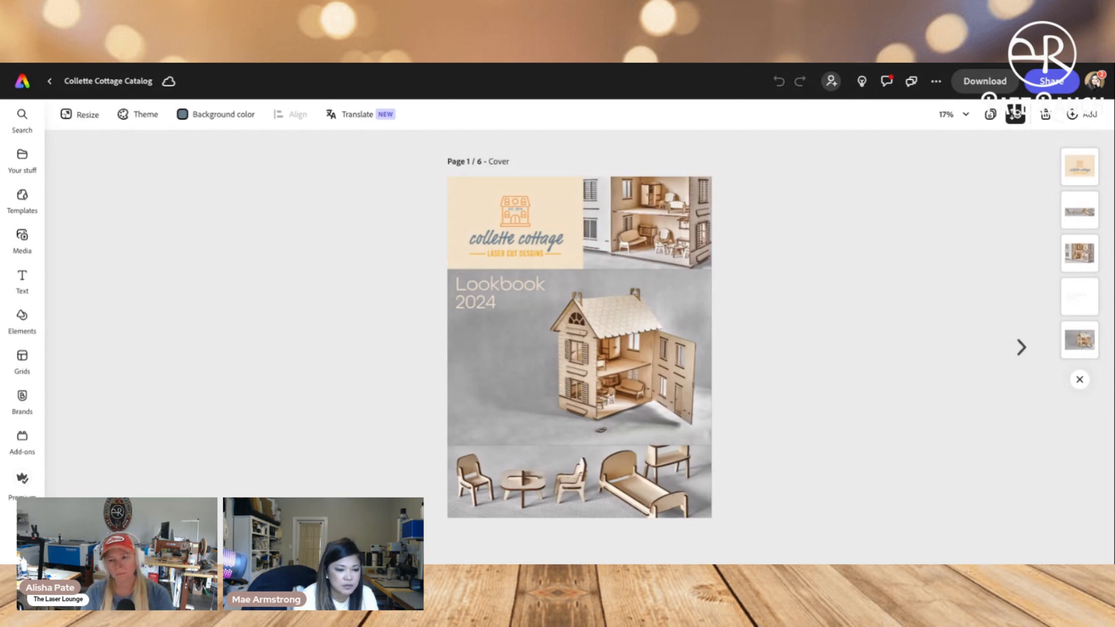
Compare the layouts of catalog pages 1 and 2, finishing on page 2
{"action": "left_click", "coordinate": [1023, 350]}
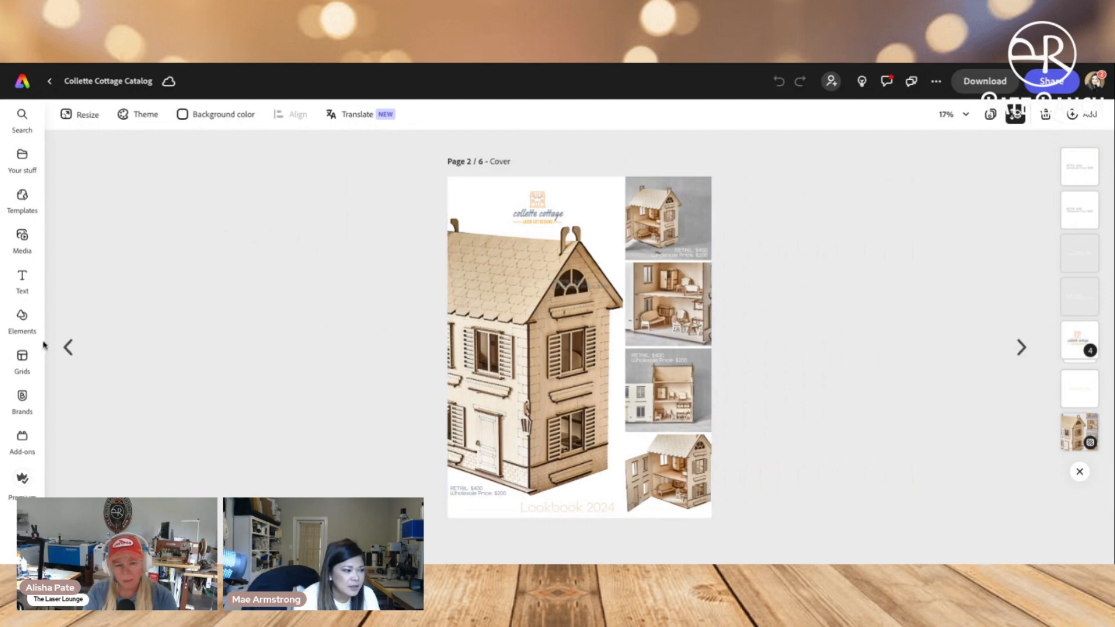
{"action": "left_click", "coordinate": [68, 347]}
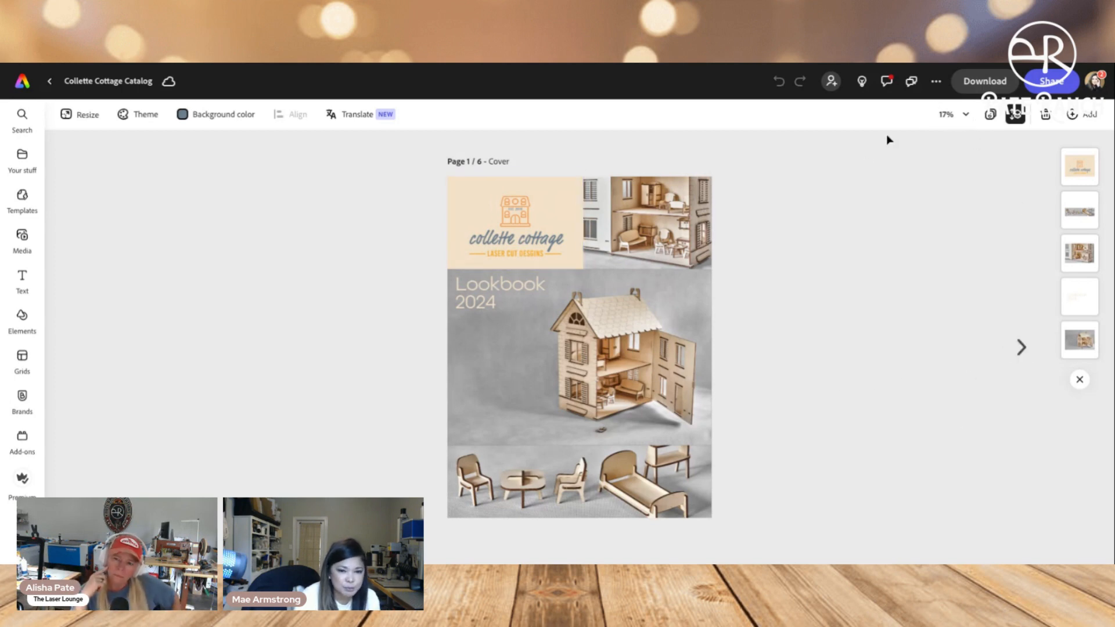
{"action": "left_click", "coordinate": [1032, 356]}
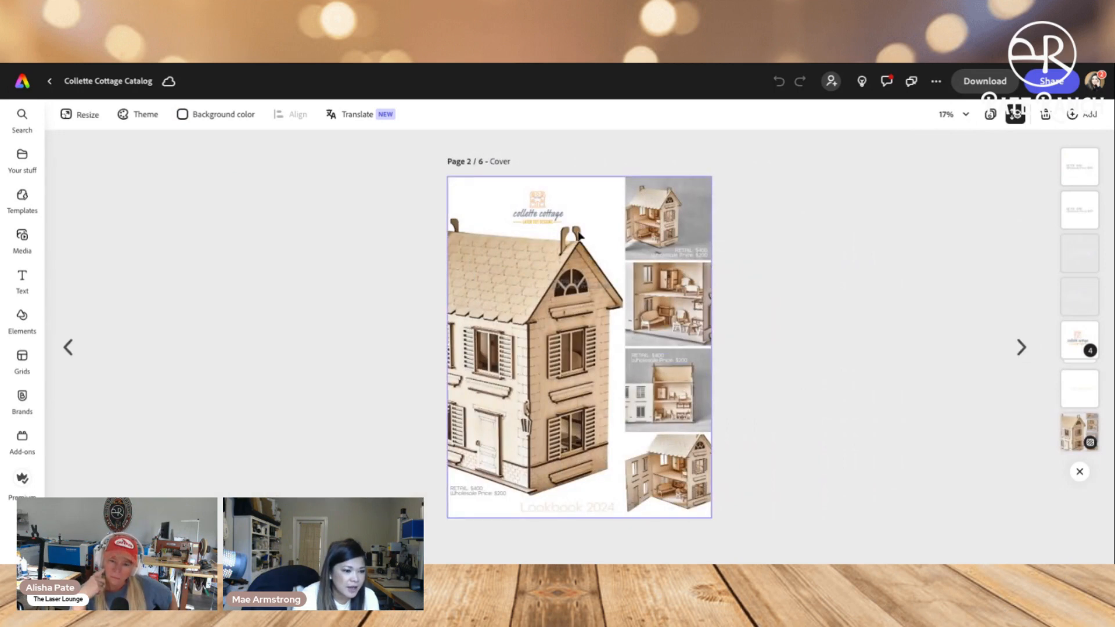
Browse the available photo grid layouts, examining how each one divides the page into image cells
{"action": "left_click", "coordinate": [20, 364]}
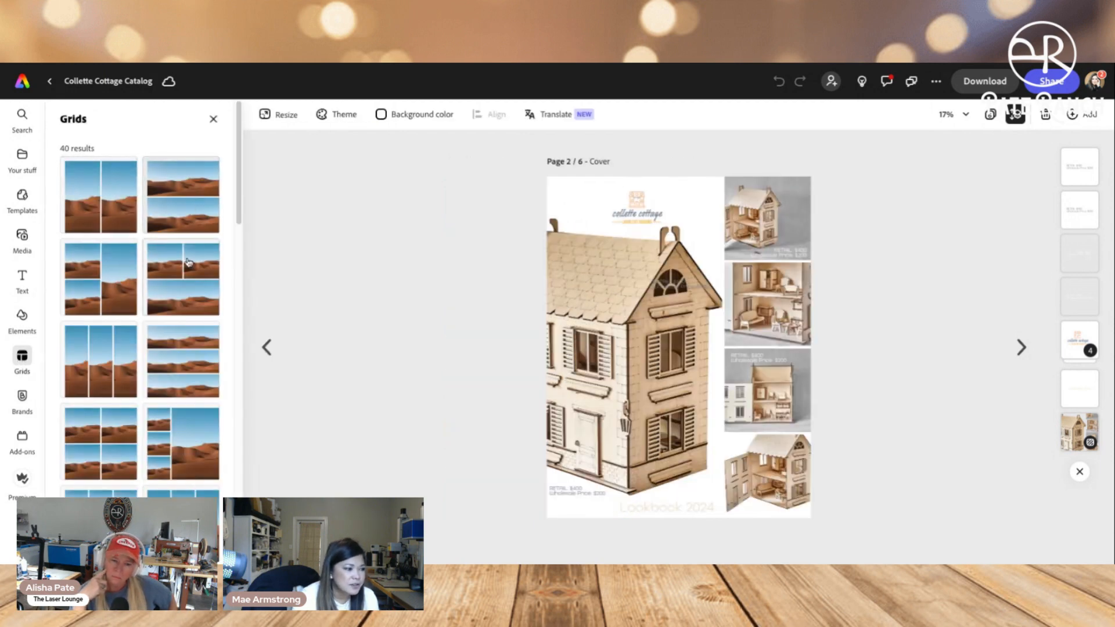
{"action": "scroll", "coordinate": [197, 313], "scroll_direction": "down", "scroll_amount": 3}
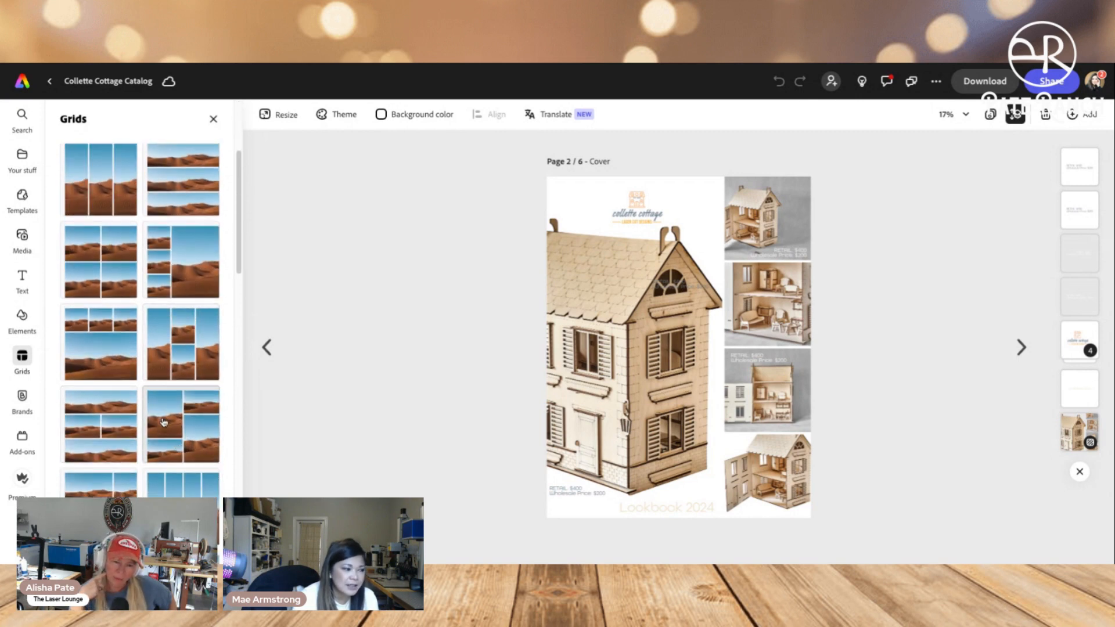
{"action": "scroll", "coordinate": [163, 424], "scroll_direction": "down", "scroll_amount": 2}
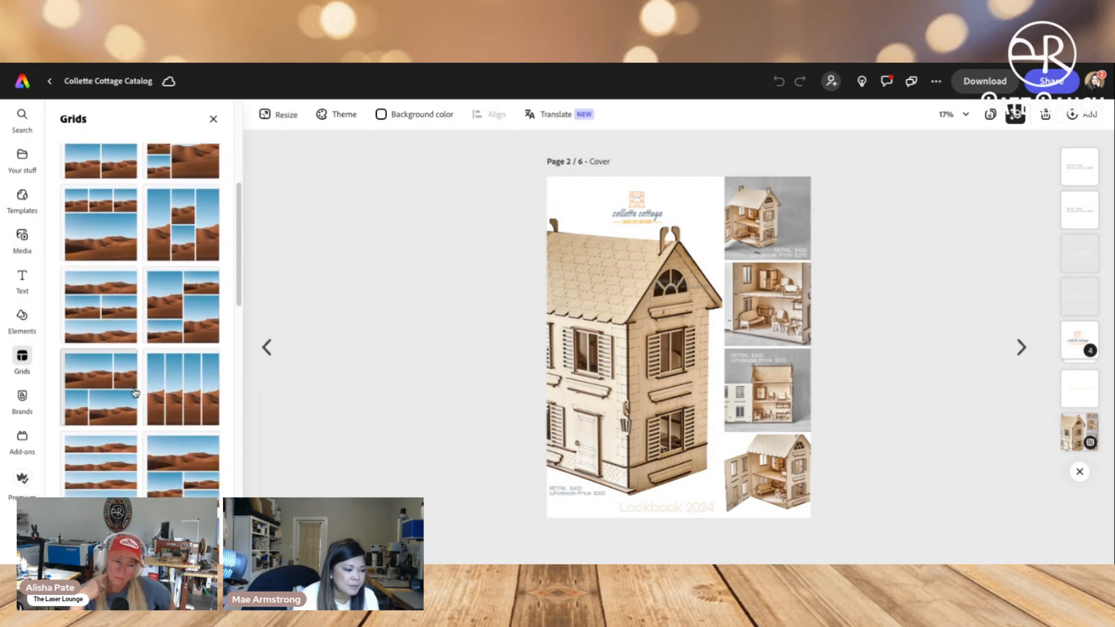
{"action": "scroll", "coordinate": [135, 392], "scroll_direction": "down", "scroll_amount": 2}
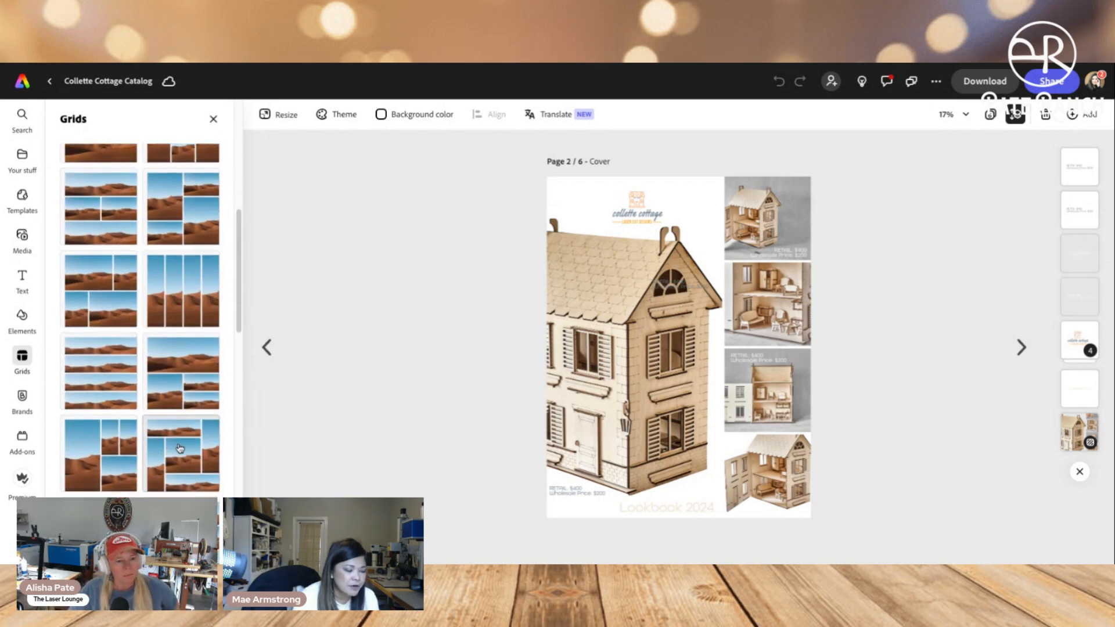
{"action": "scroll", "coordinate": [180, 448], "scroll_direction": "down", "scroll_amount": 4}
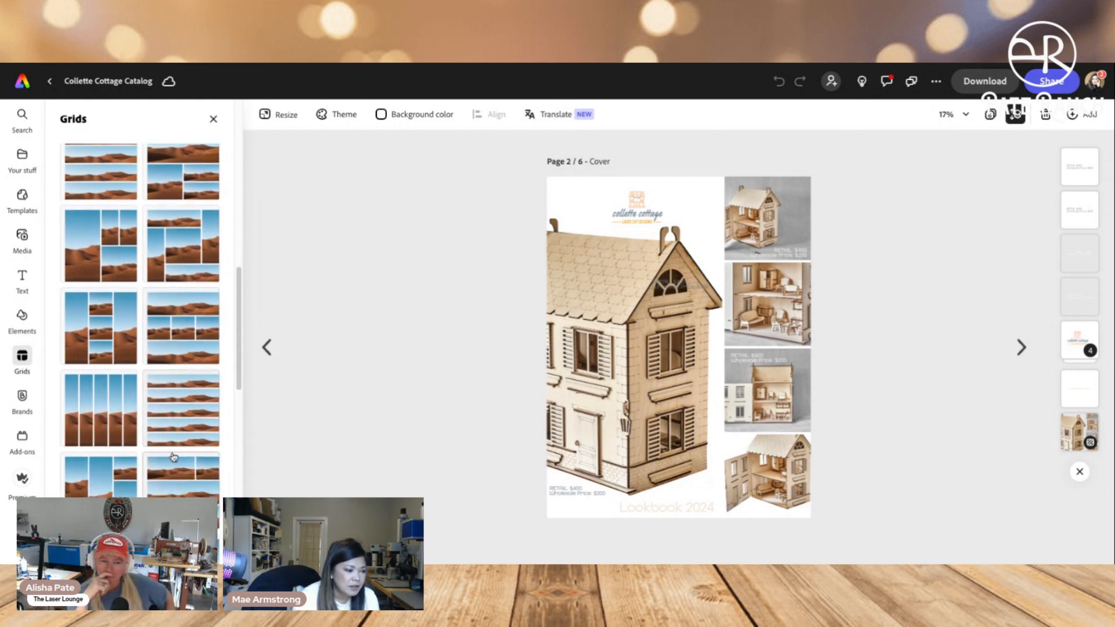
{"action": "scroll", "coordinate": [180, 435], "scroll_direction": "down", "scroll_amount": 6}
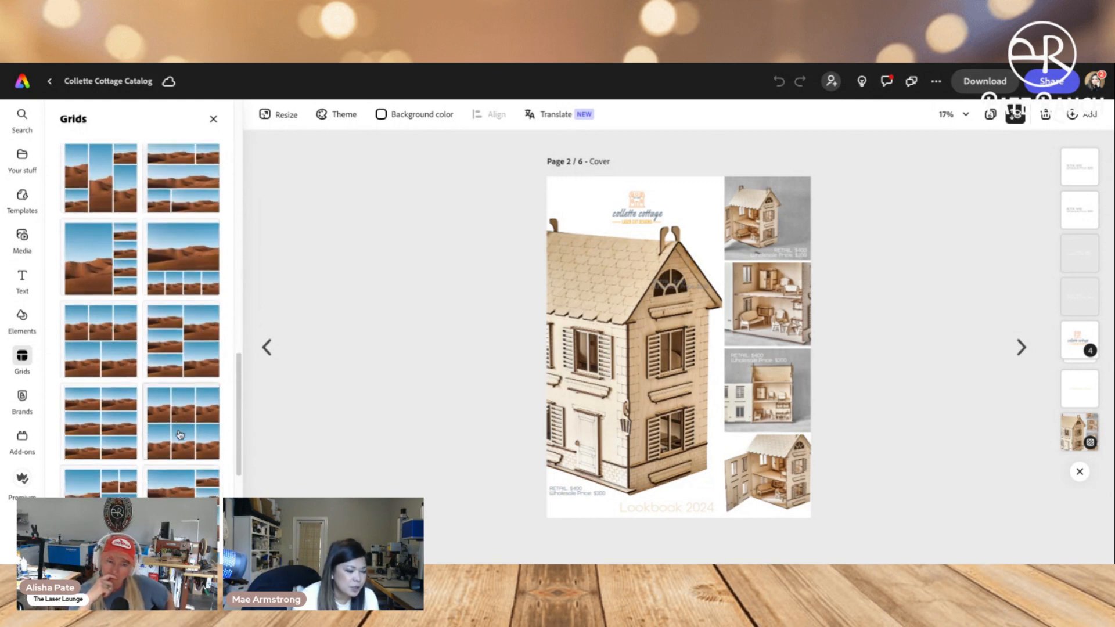
{"action": "scroll", "coordinate": [179, 435], "scroll_direction": "down", "scroll_amount": 8}
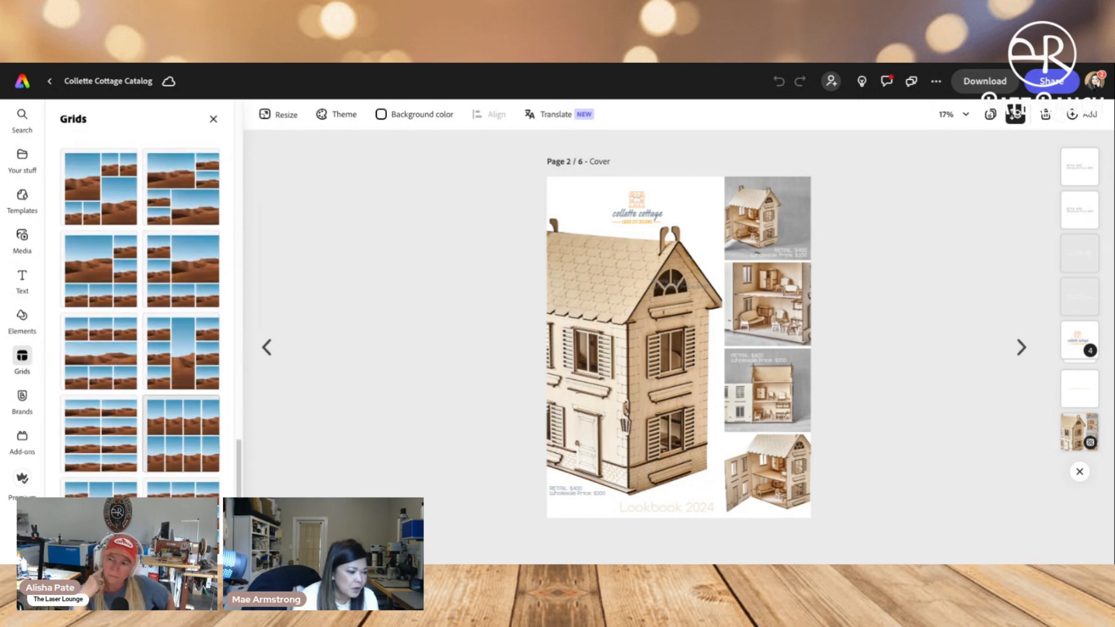
{"action": "scroll", "coordinate": [144, 263], "scroll_direction": "up", "scroll_amount": 10}
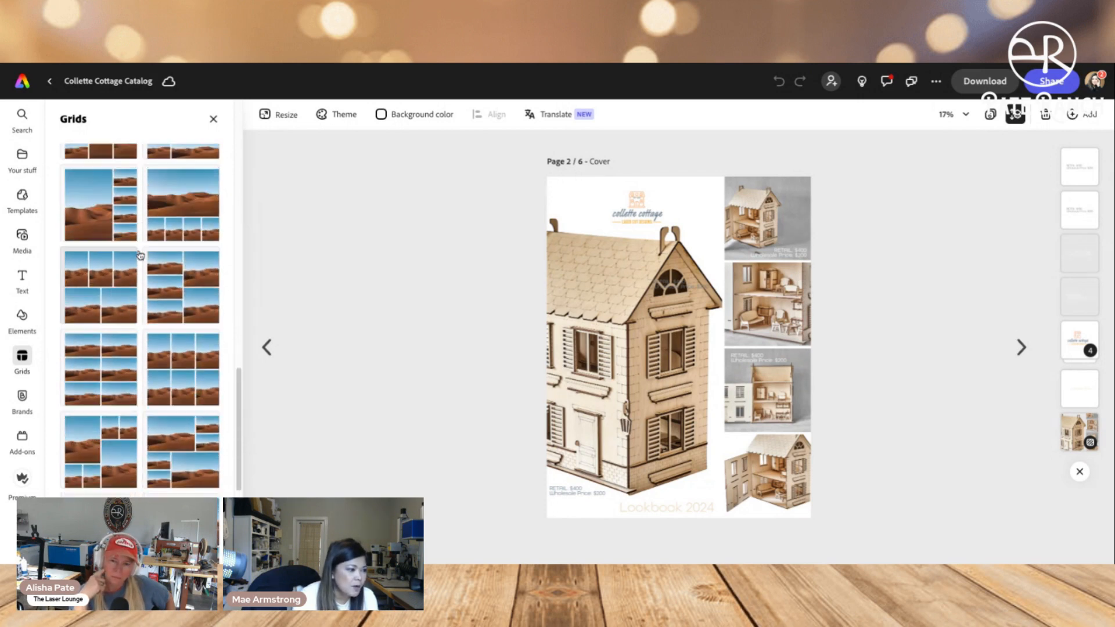
{"action": "scroll", "coordinate": [145, 263], "scroll_direction": "up", "scroll_amount": 8}
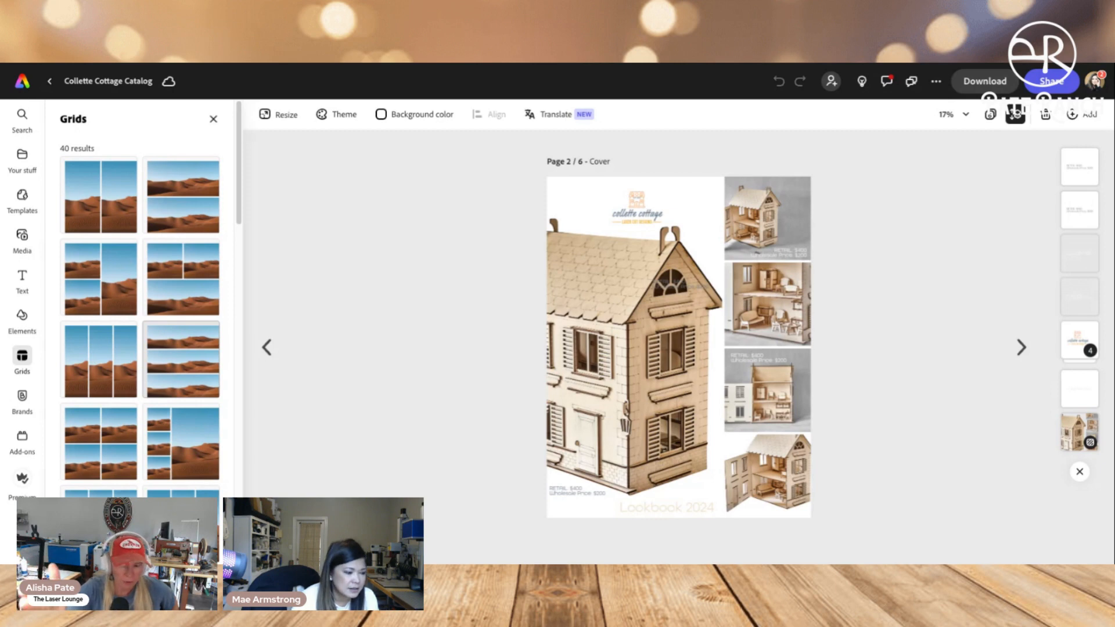
{"action": "scroll", "coordinate": [178, 388], "scroll_direction": "down", "scroll_amount": 6}
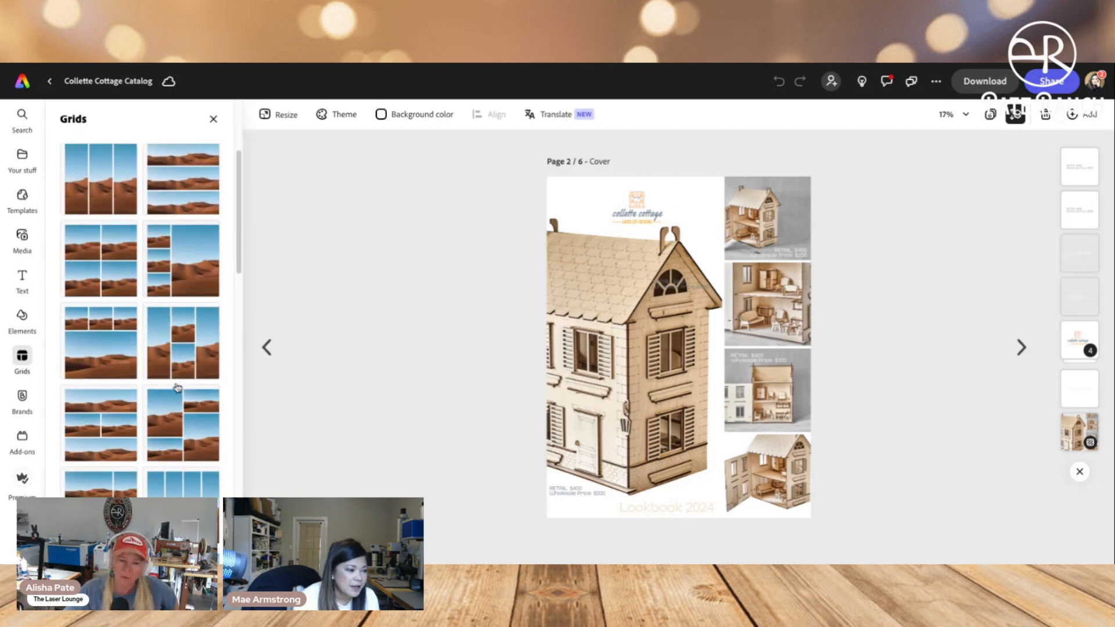
{"action": "scroll", "coordinate": [179, 377], "scroll_direction": "down", "scroll_amount": 3}
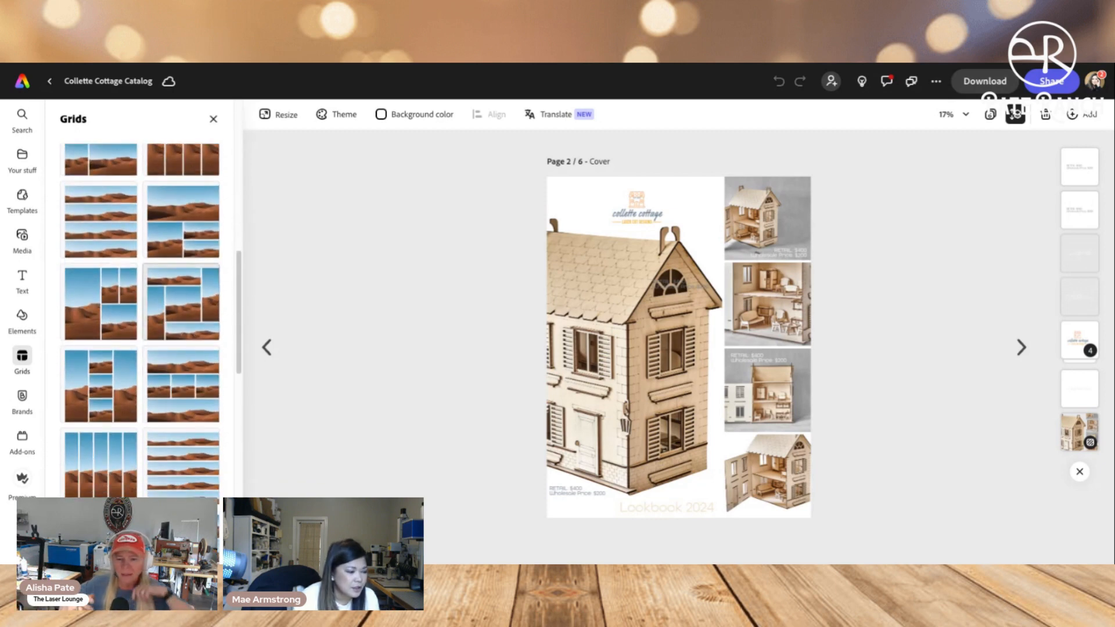
{"action": "scroll", "coordinate": [182, 359], "scroll_direction": "down", "scroll_amount": 1}
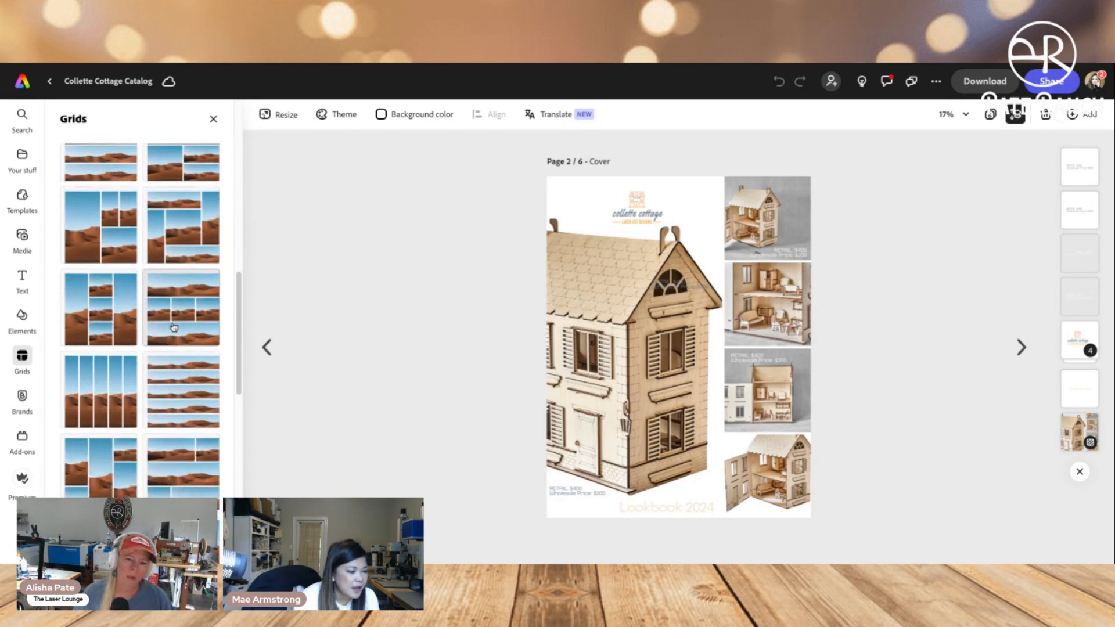
{"action": "scroll", "coordinate": [173, 348], "scroll_direction": "down", "scroll_amount": 1}
{"action": "scroll", "coordinate": [172, 356], "scroll_direction": "down", "scroll_amount": 3}
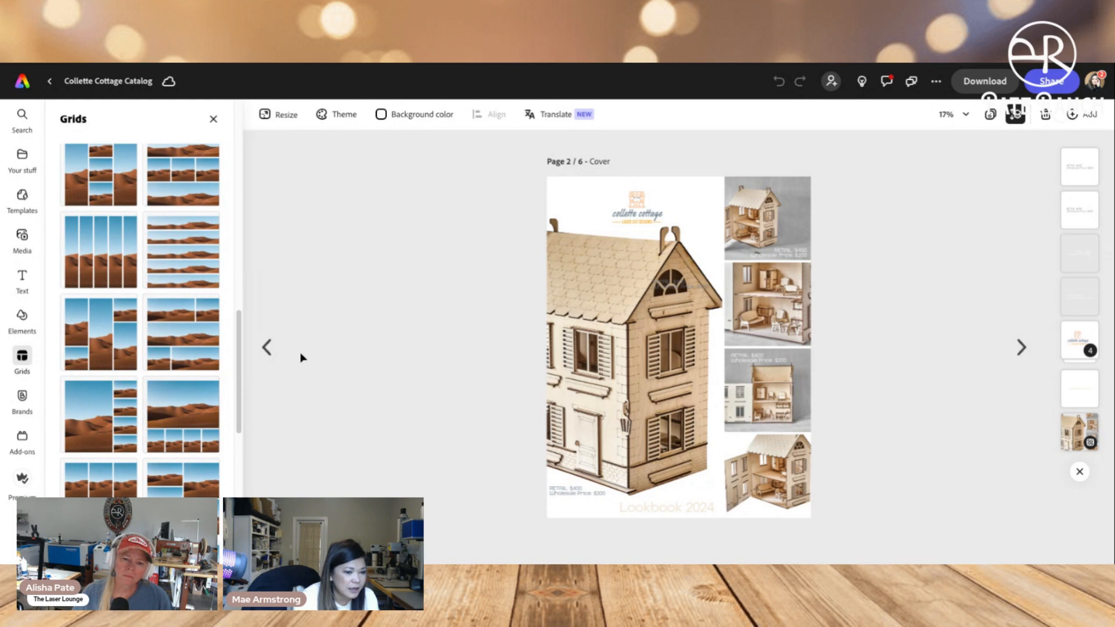
{"action": "scroll", "coordinate": [173, 408], "scroll_direction": "down", "scroll_amount": 2}
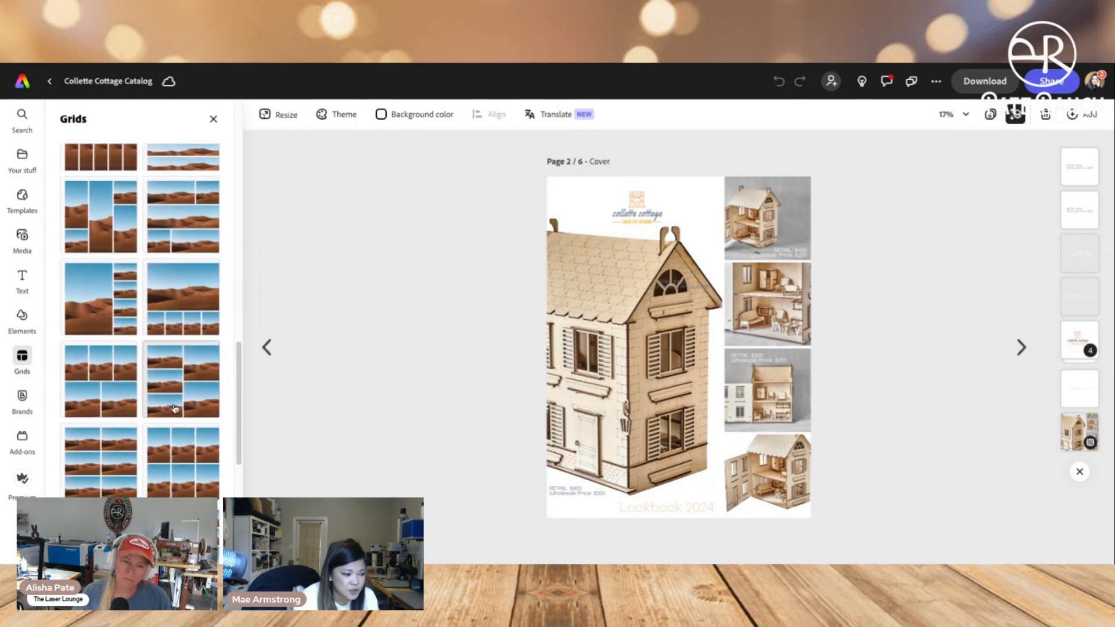
{"action": "scroll", "coordinate": [163, 454], "scroll_direction": "down", "scroll_amount": 2}
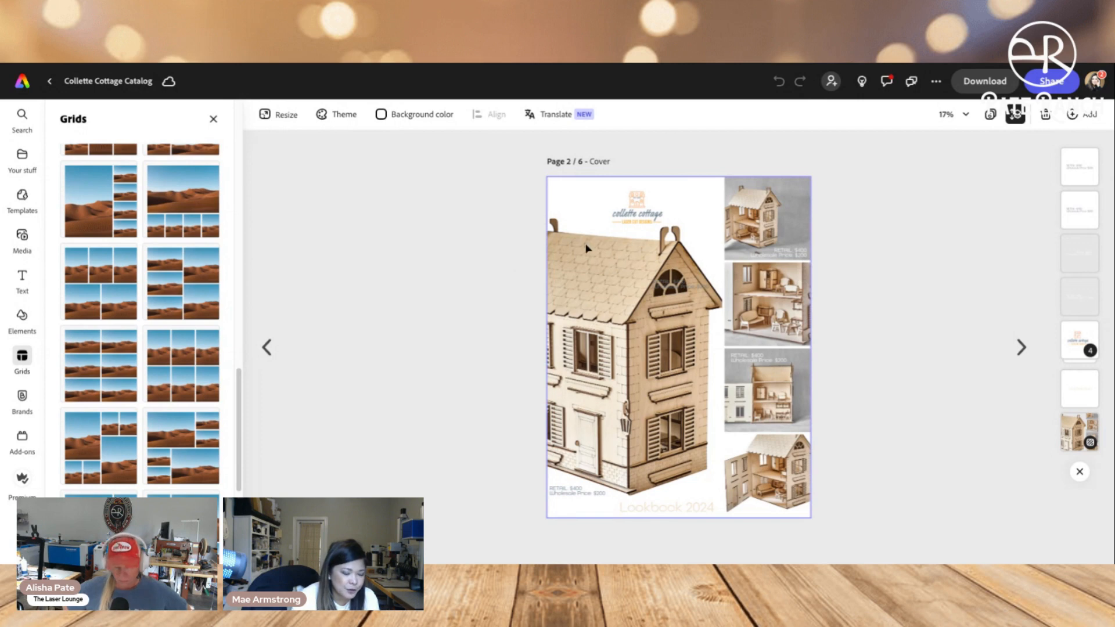
Select the large dollhouse photo in page 2's grid, browse the stock photo categories for replacing it, and deselect it
{"action": "left_click", "coordinate": [662, 279]}
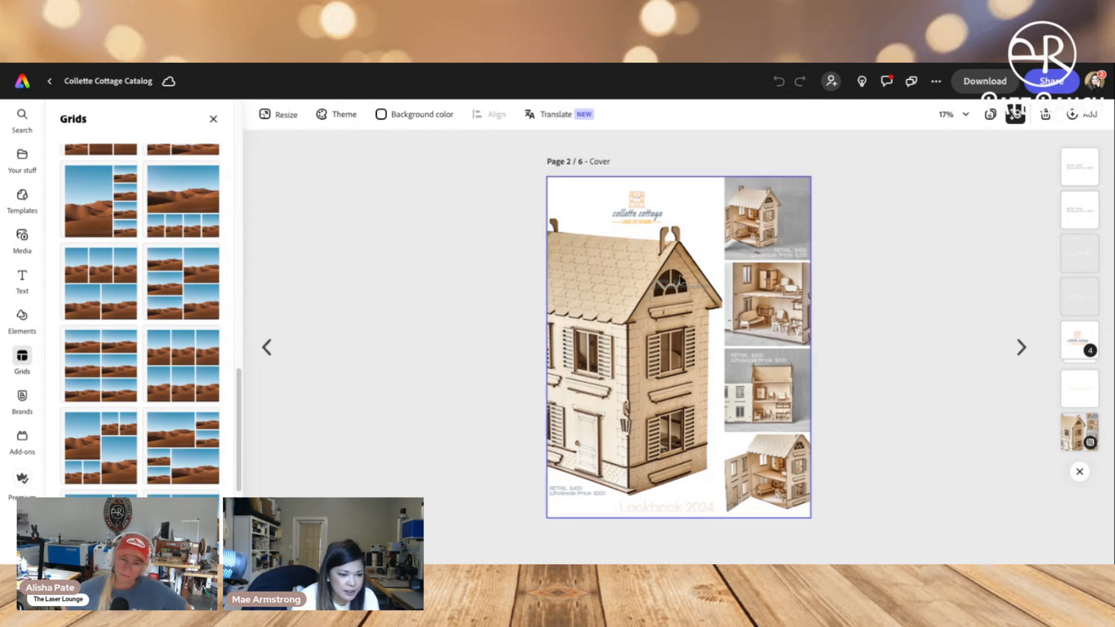
{"action": "left_click", "coordinate": [652, 248]}
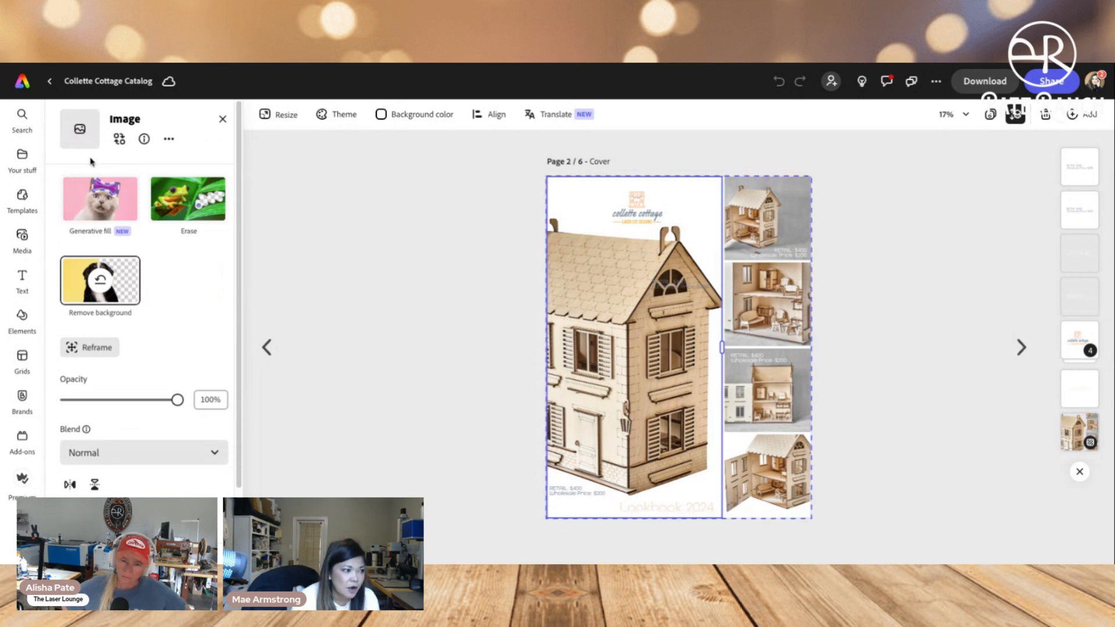
{"action": "left_click", "coordinate": [120, 145]}
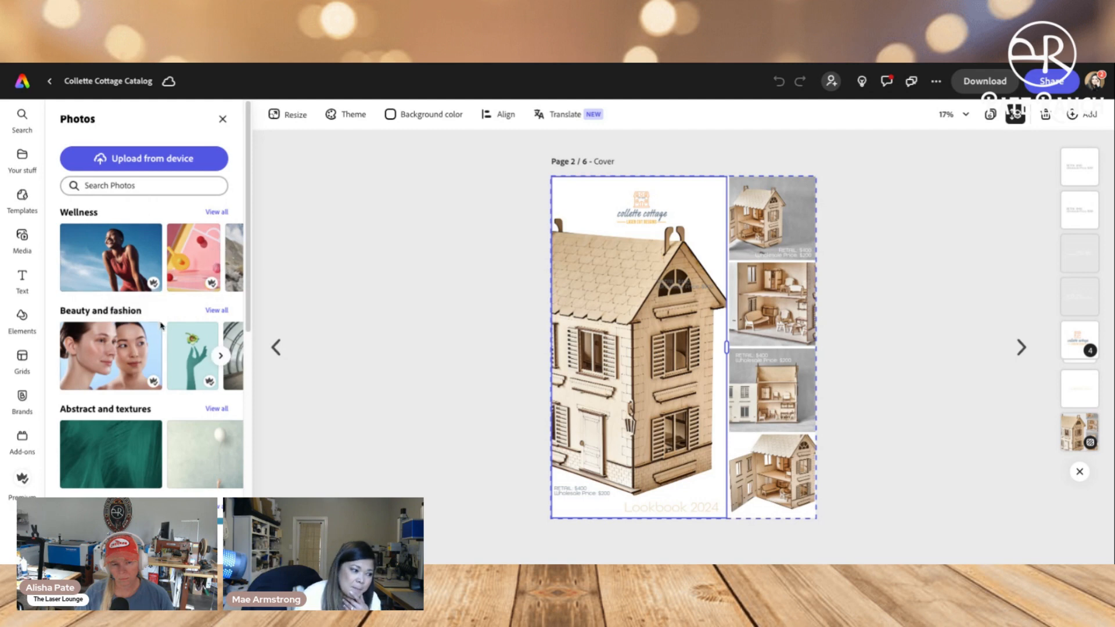
{"action": "scroll", "coordinate": [162, 349], "scroll_direction": "down", "scroll_amount": 2}
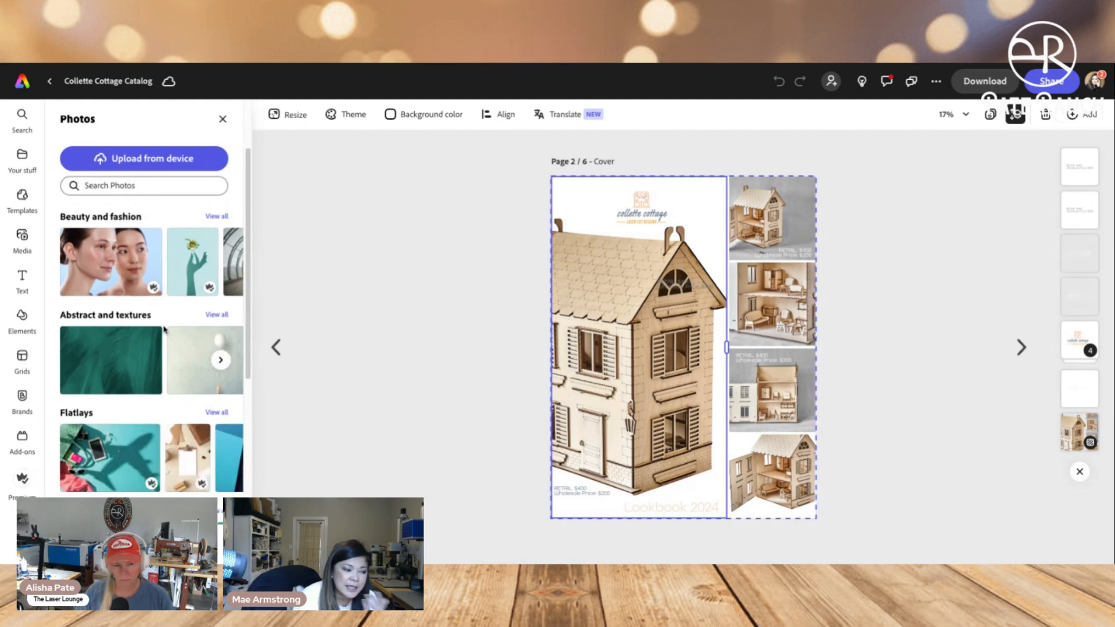
{"action": "scroll", "coordinate": [164, 329], "scroll_direction": "down", "scroll_amount": 1}
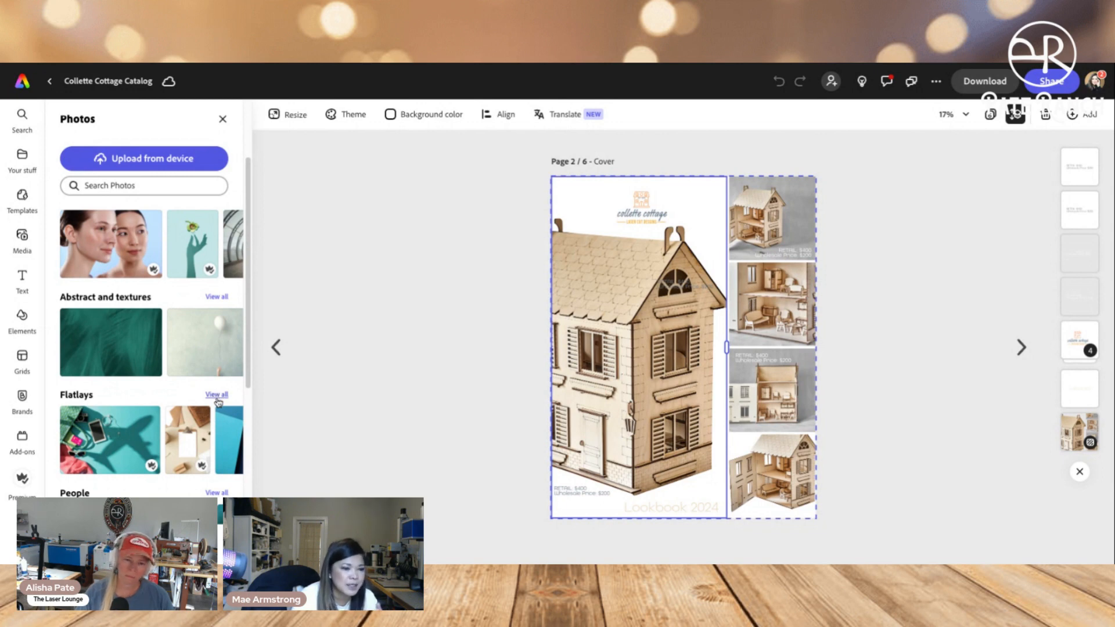
{"action": "left_click", "coordinate": [620, 296]}
{"action": "left_click", "coordinate": [651, 143]}
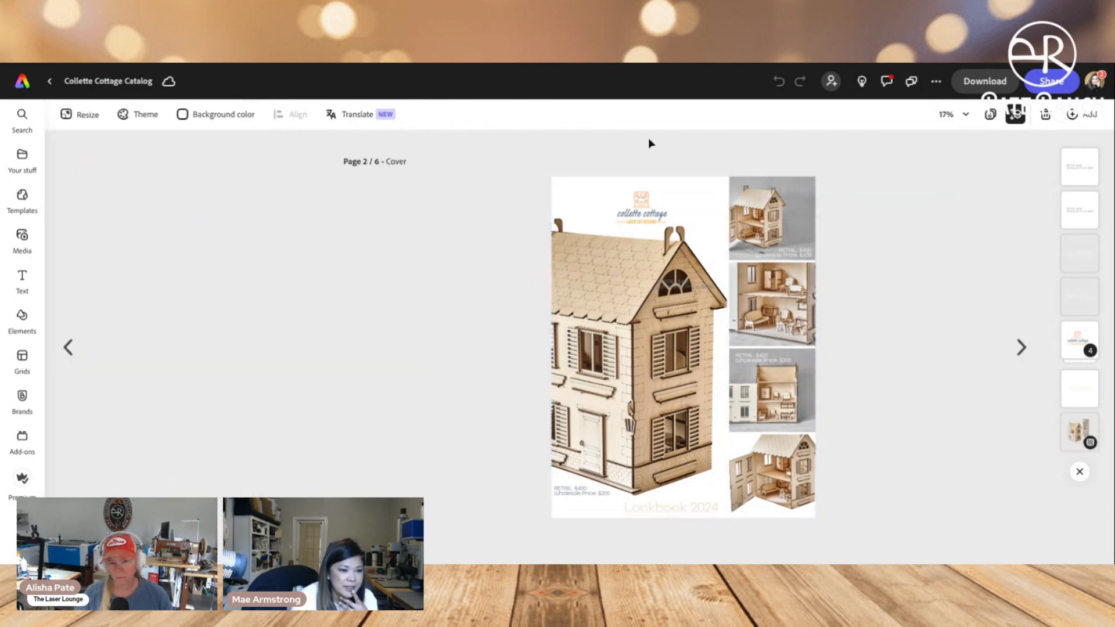
Reselect the large dollhouse photo inside page 2's grid, check its replacement sources and return to its image options
{"action": "left_click", "coordinate": [627, 277]}
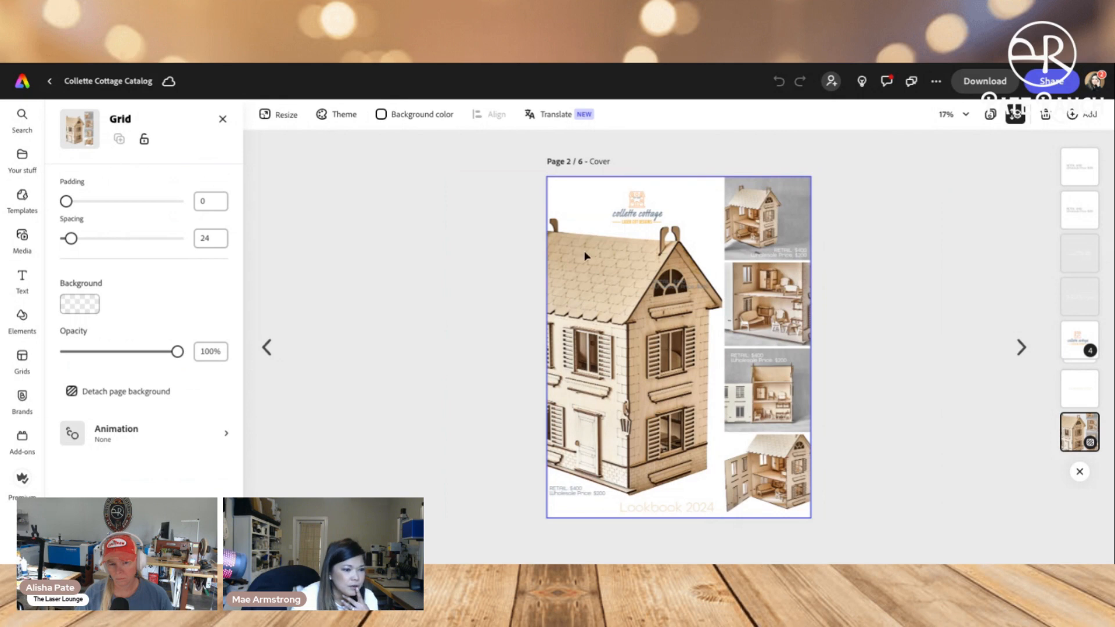
{"action": "left_click", "coordinate": [585, 256]}
{"action": "left_click", "coordinate": [119, 141]}
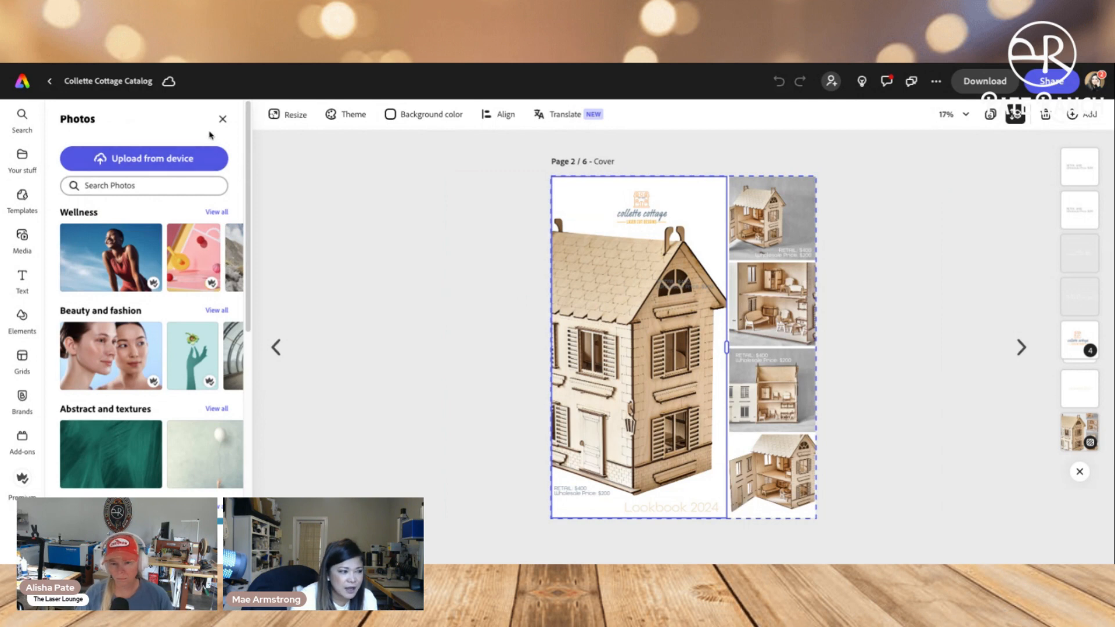
{"action": "left_click", "coordinate": [222, 119]}
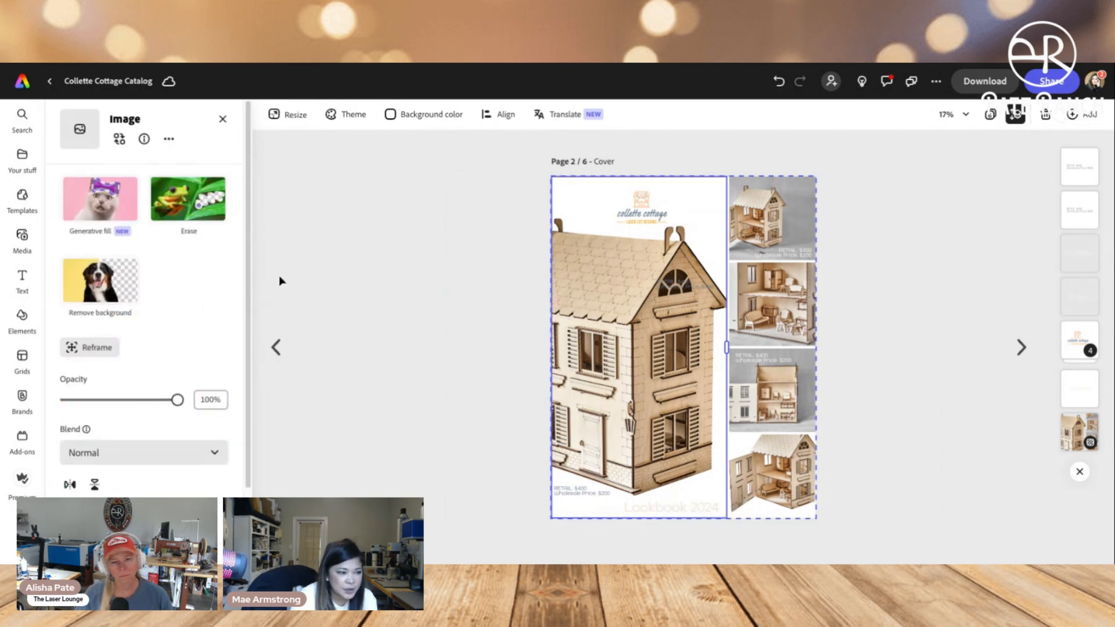
Remove the background from the large dollhouse photo in page 2's grid
{"action": "left_click", "coordinate": [132, 292]}
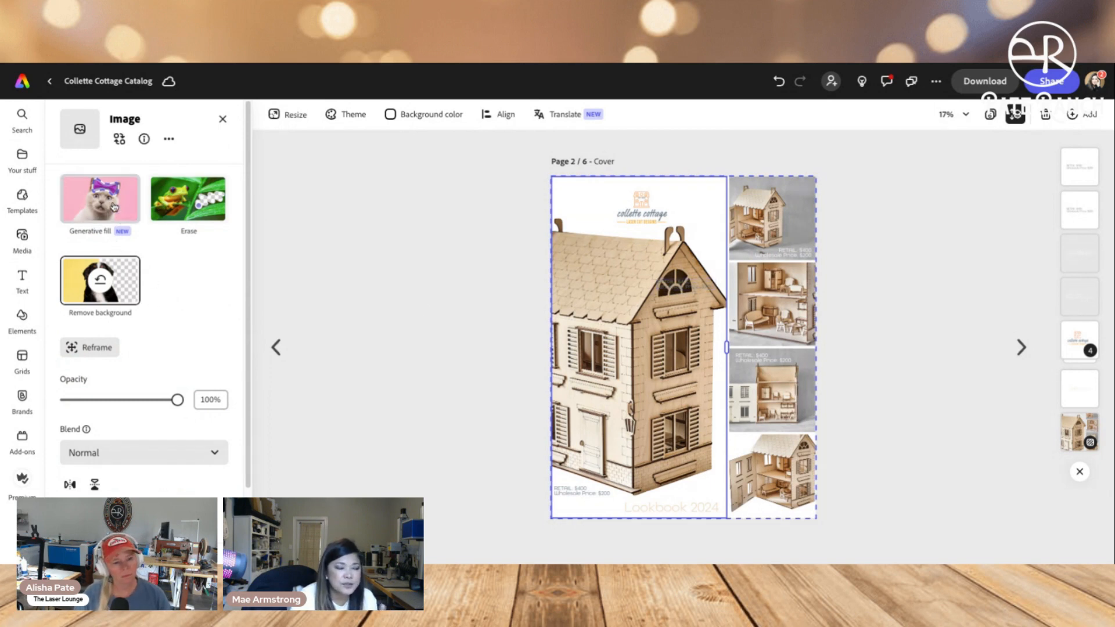
Set up a Generative fill on the large dollhouse photo with brush size 104 and the prompt "rainbow, water color"
{"action": "mouse_move", "coordinate": [113, 213]}
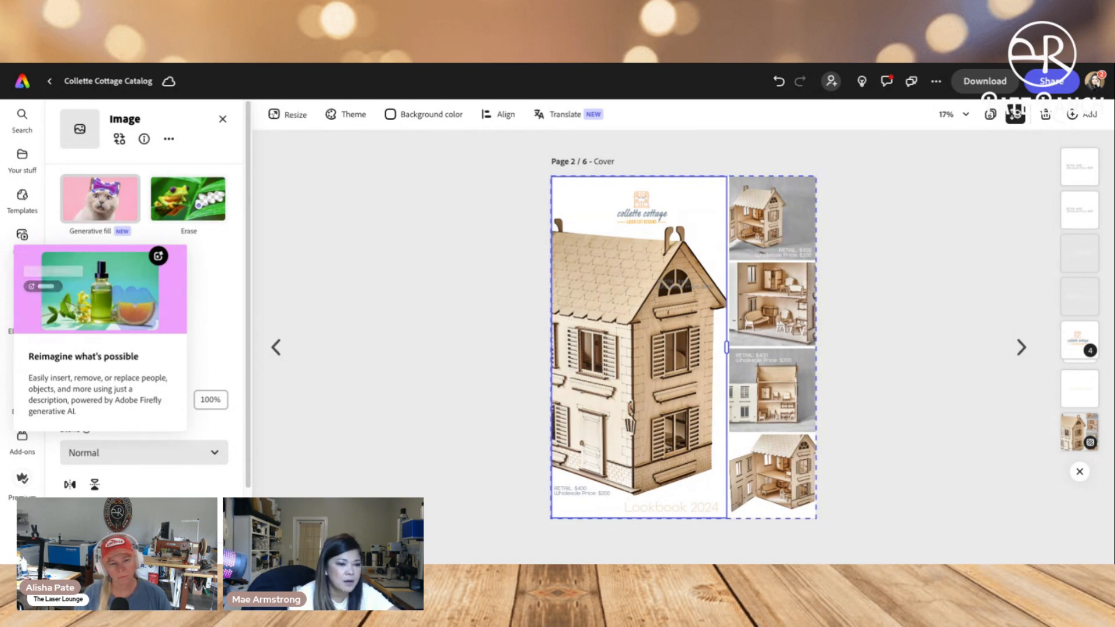
{"action": "left_click", "coordinate": [100, 198]}
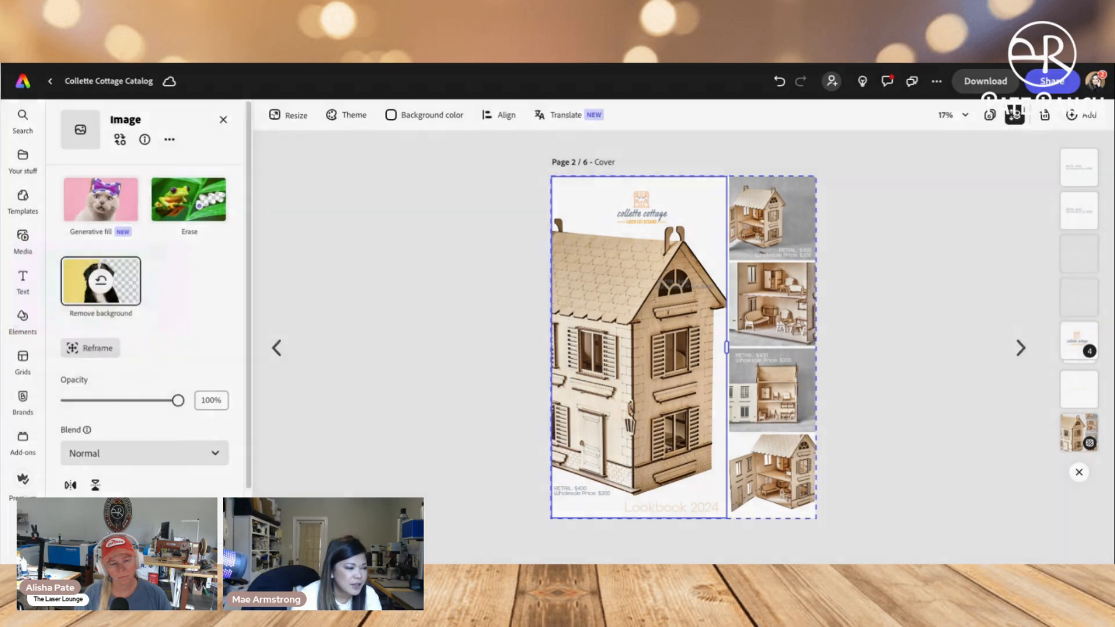
{"action": "left_click", "coordinate": [739, 353]}
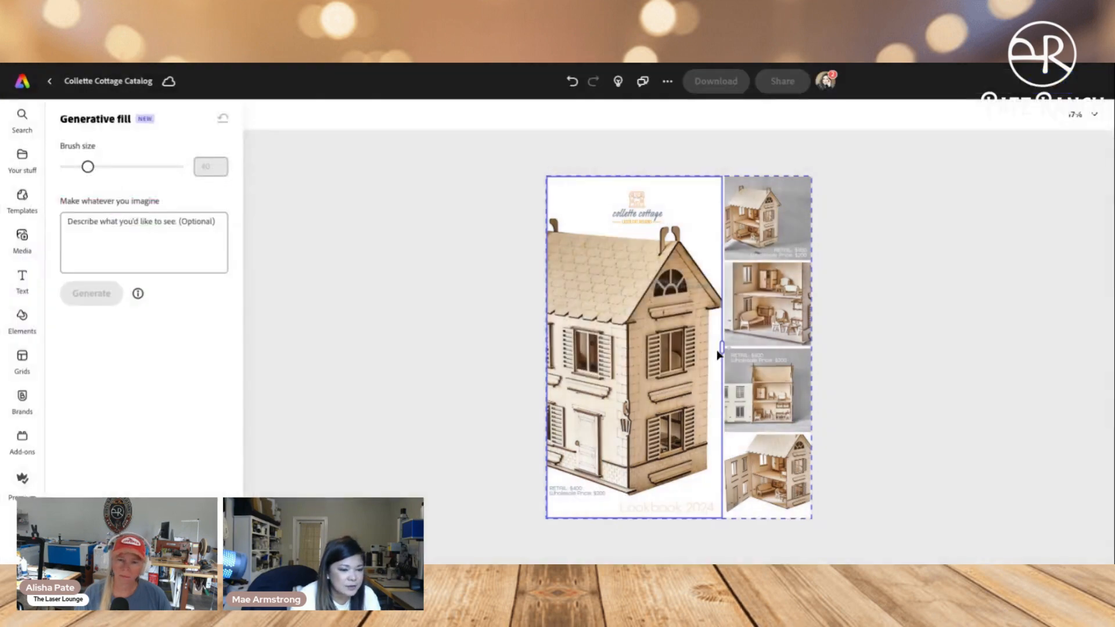
{"action": "left_click_drag", "start_coordinate": [87, 167], "coordinate": [124, 167]}
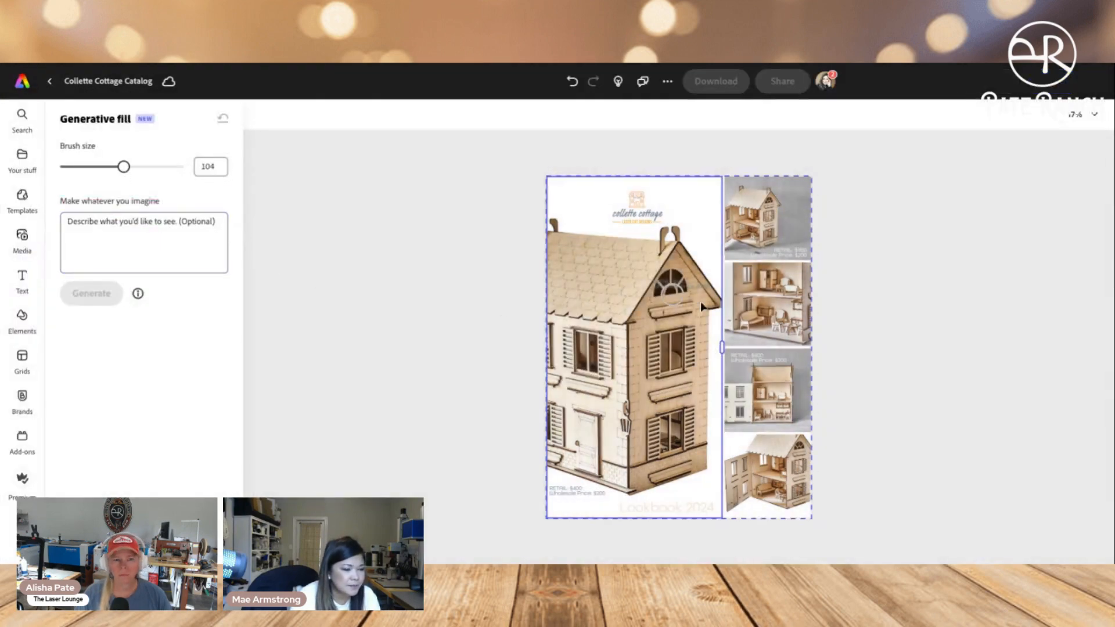
{"action": "left_click", "coordinate": [111, 232]}
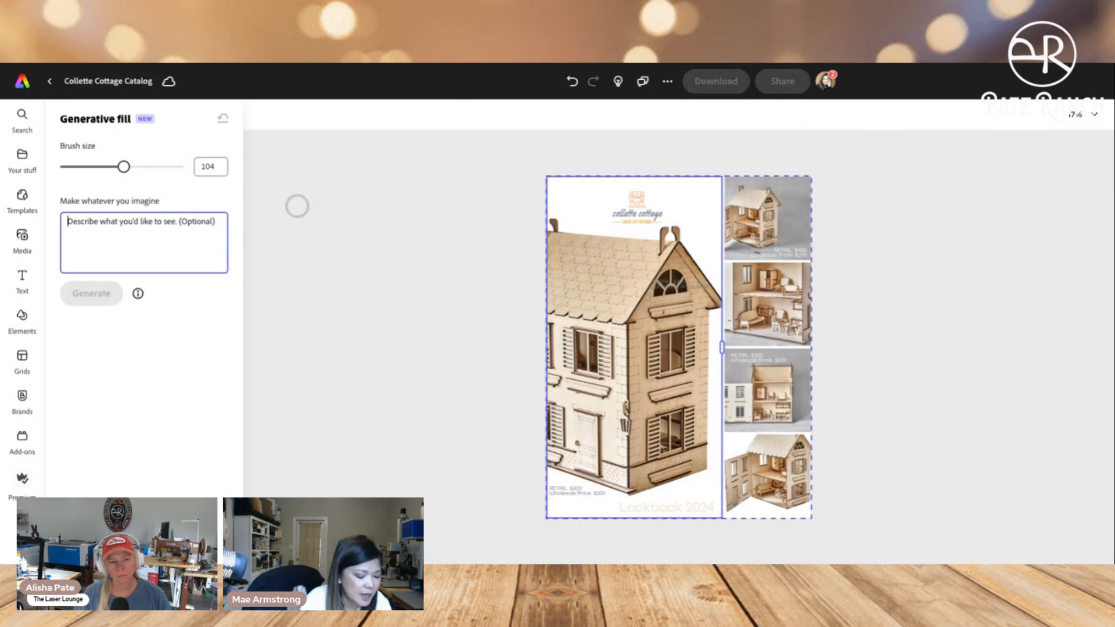
{"action": "type", "text": "rainb"}
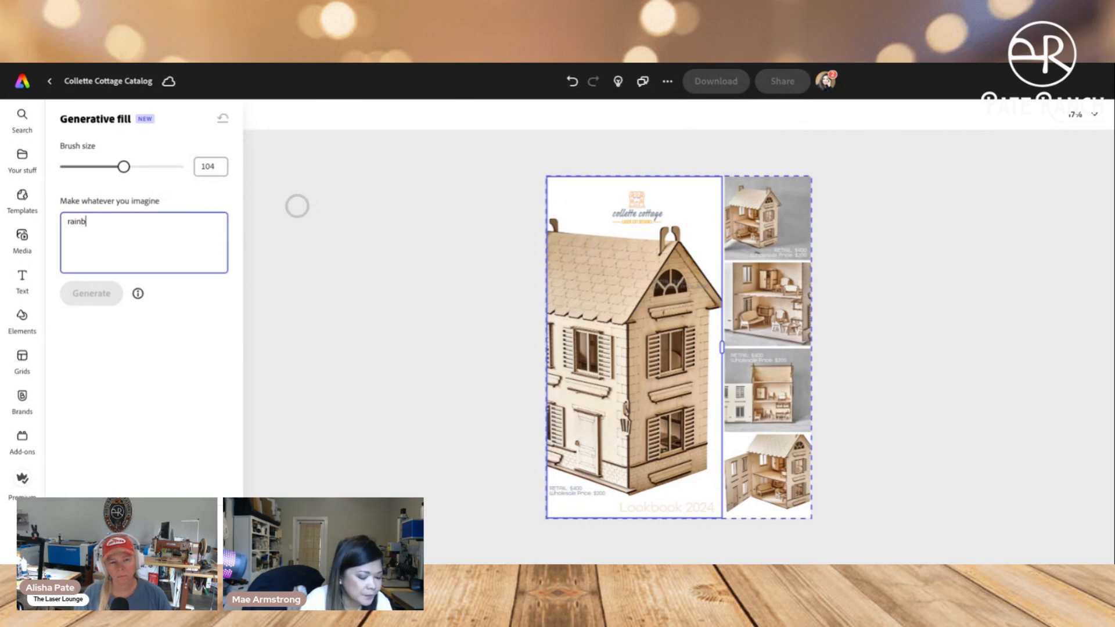
{"action": "type", "text": "ow, "}
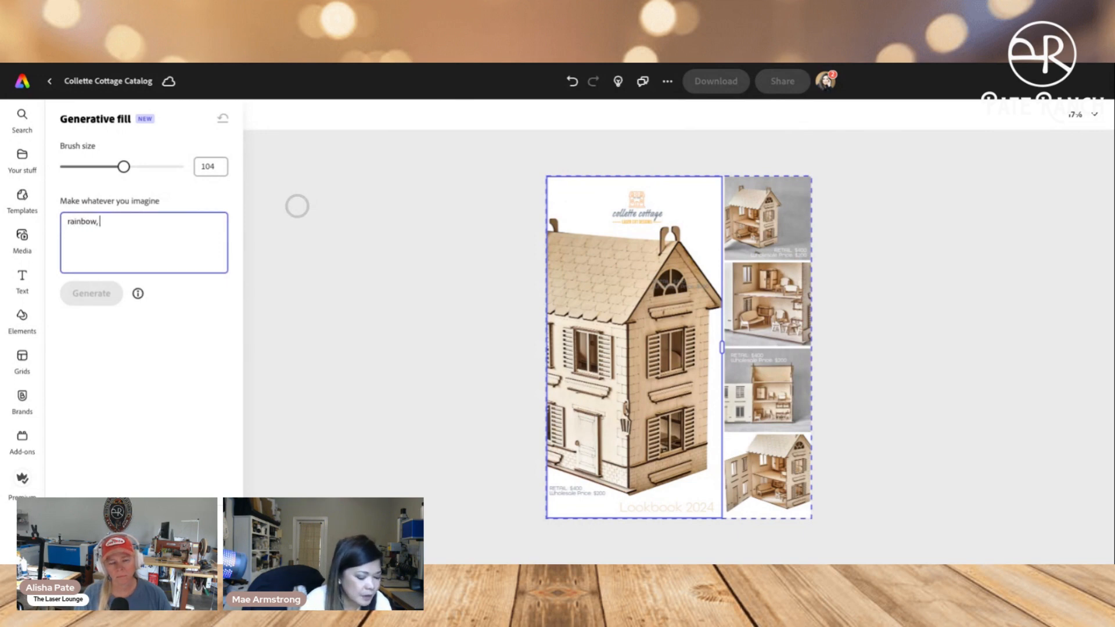
{"action": "type", "text": "water color"}
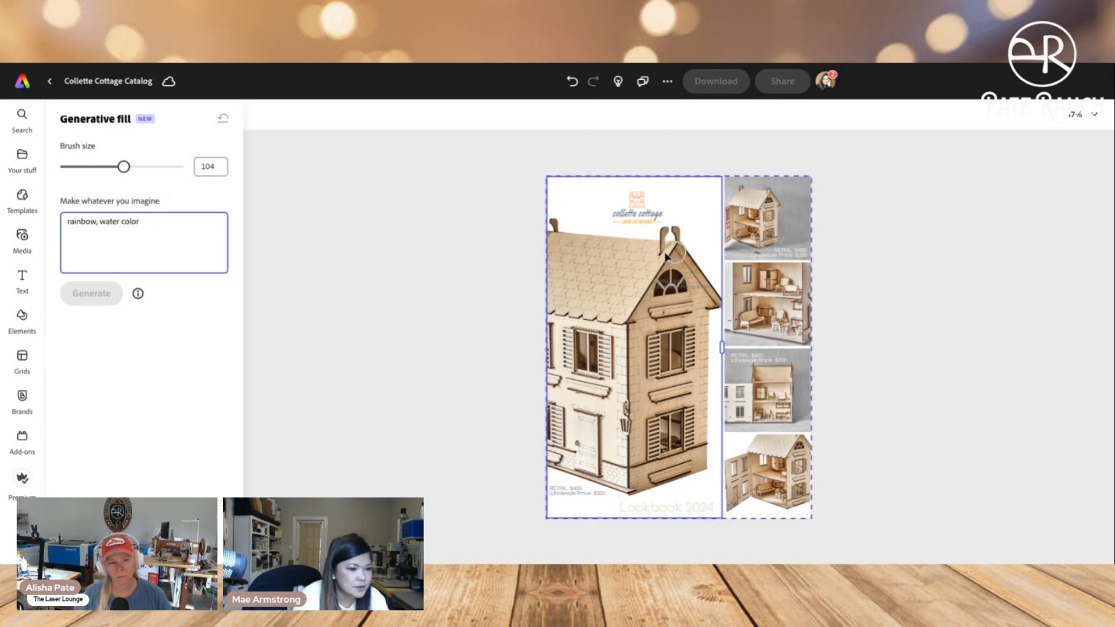
Brush over the area above the roof and down the house's outer side, and generate the fill there
{"action": "mouse_move", "coordinate": [564, 220]}
{"action": "left_mouse_down"}
{"action": "mouse_move", "coordinate": [653, 221]}
{"action": "mouse_move", "coordinate": [634, 231]}
{"action": "left_mouse_up"}
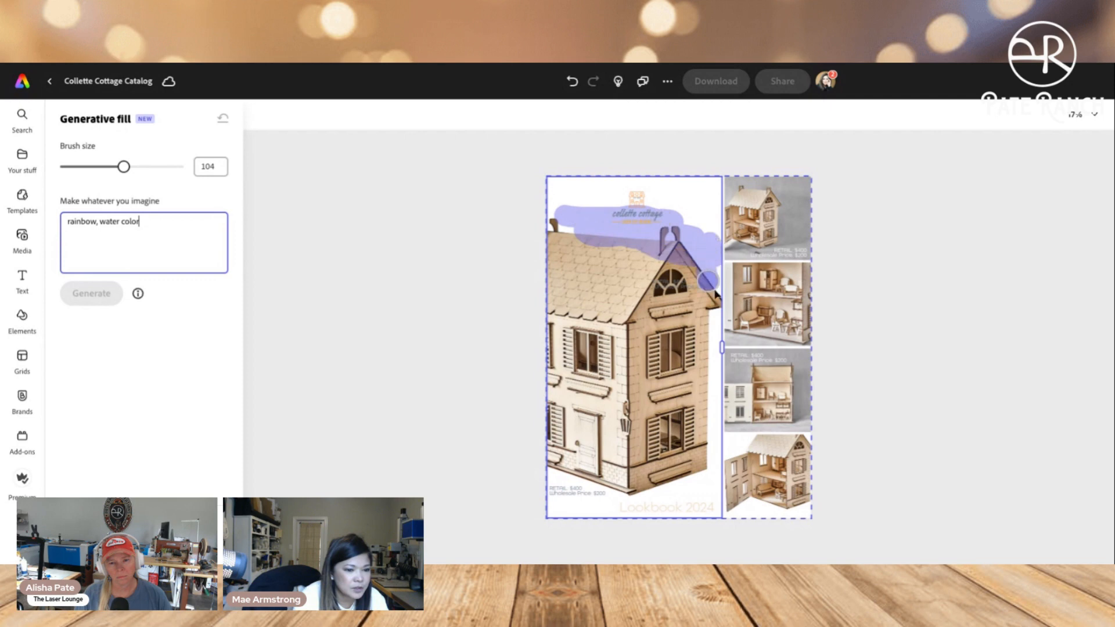
{"action": "mouse_move", "coordinate": [714, 293]}
{"action": "left_mouse_down"}
{"action": "mouse_move", "coordinate": [712, 465]}
{"action": "mouse_move", "coordinate": [705, 491]}
{"action": "mouse_move", "coordinate": [677, 497]}
{"action": "mouse_move", "coordinate": [704, 484]}
{"action": "mouse_move", "coordinate": [699, 379]}
{"action": "mouse_move", "coordinate": [693, 298]}
{"action": "mouse_move", "coordinate": [665, 231]}
{"action": "mouse_move", "coordinate": [611, 204]}
{"action": "mouse_move", "coordinate": [549, 220]}
{"action": "left_mouse_up"}
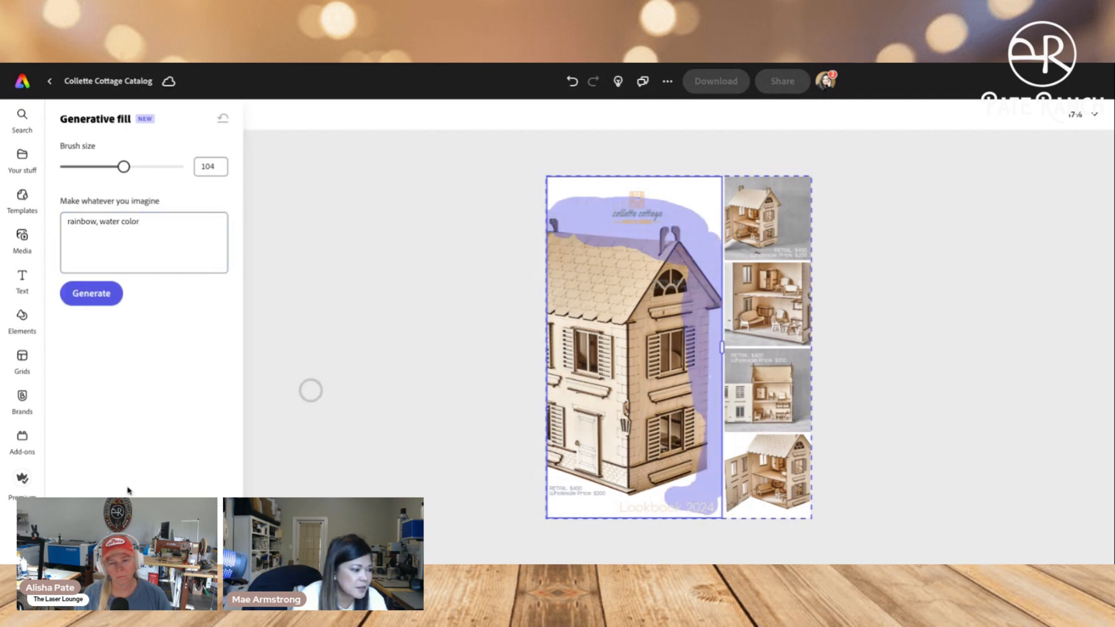
{"action": "left_click", "coordinate": [104, 294]}
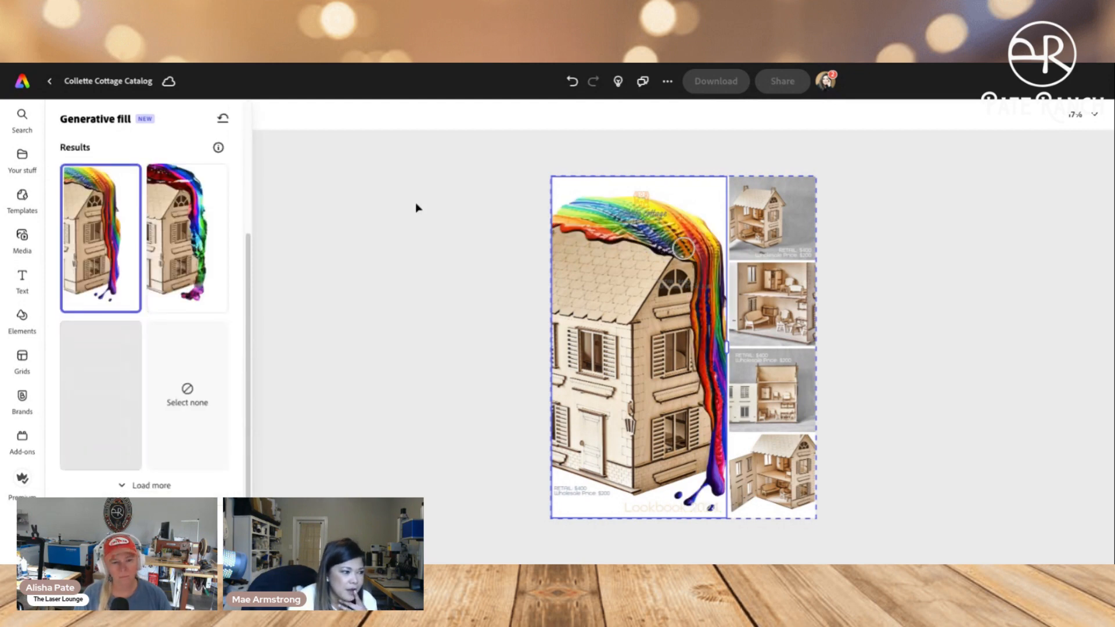
Compare the generated rainbow variations on the dollhouse photo and discard them all
{"action": "left_click", "coordinate": [93, 393]}
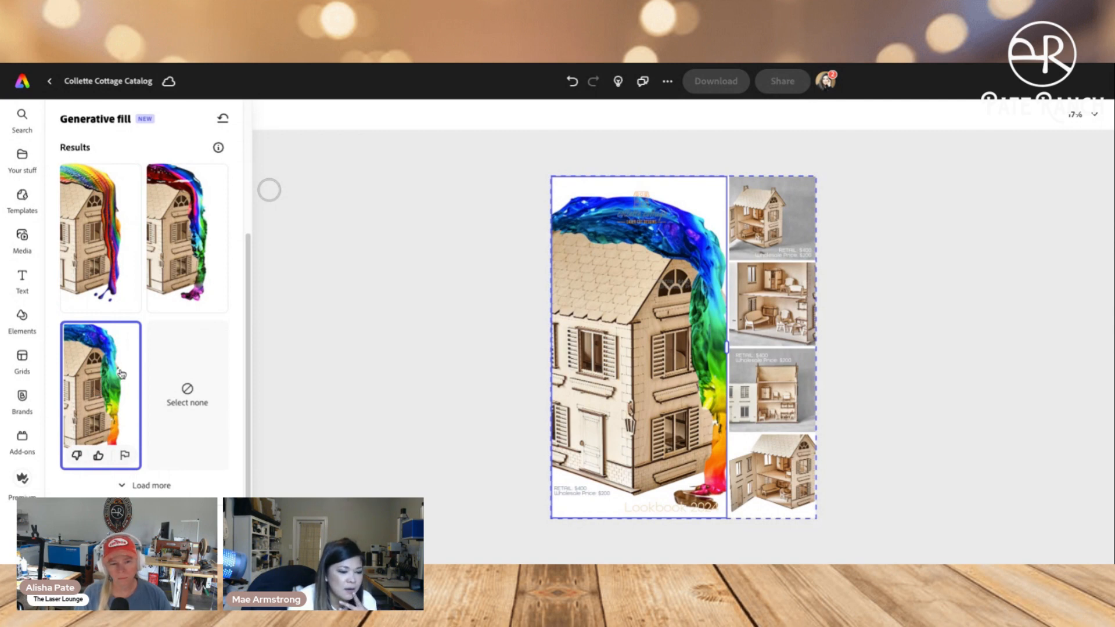
{"action": "left_click", "coordinate": [99, 256]}
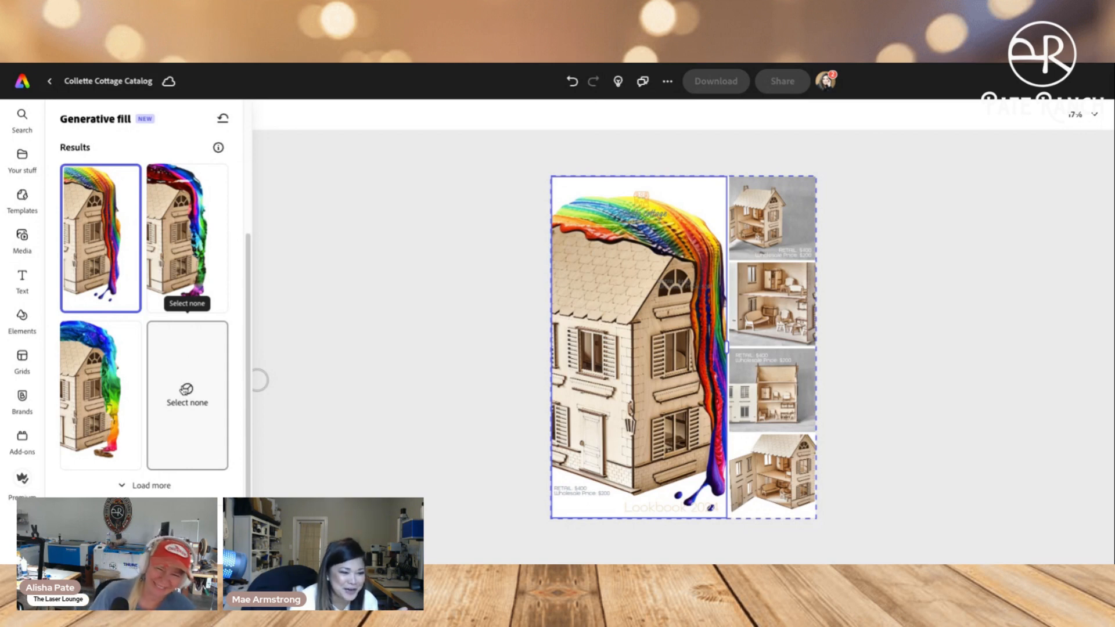
{"action": "left_click", "coordinate": [186, 390]}
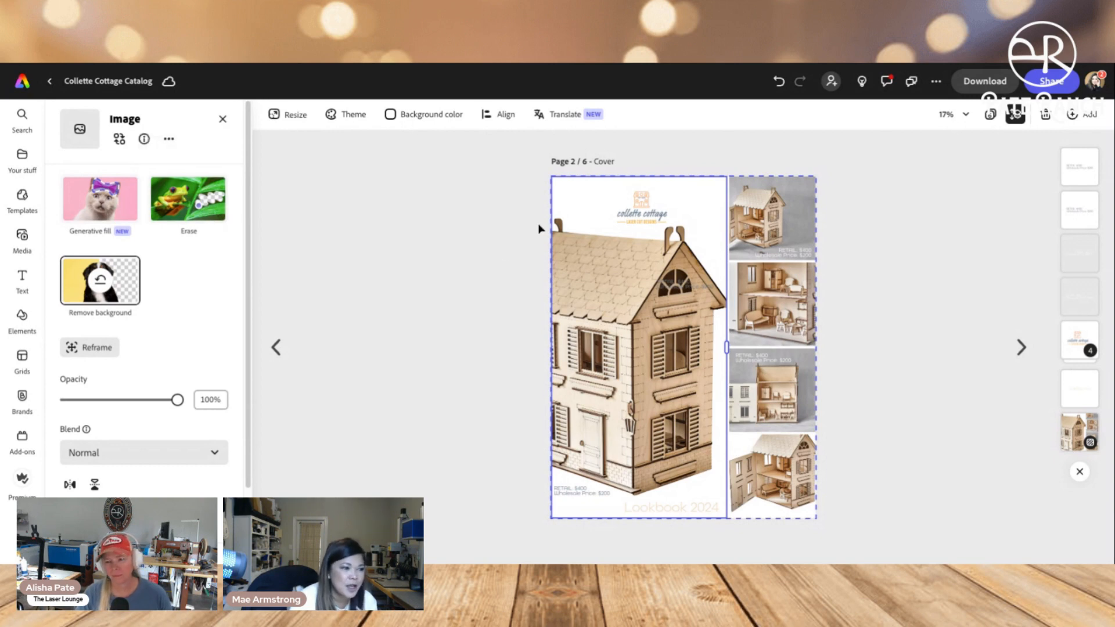
Inspect the editing options of page 2's uppermost small photo and the price text on the third small photo
{"action": "left_click", "coordinate": [773, 207]}
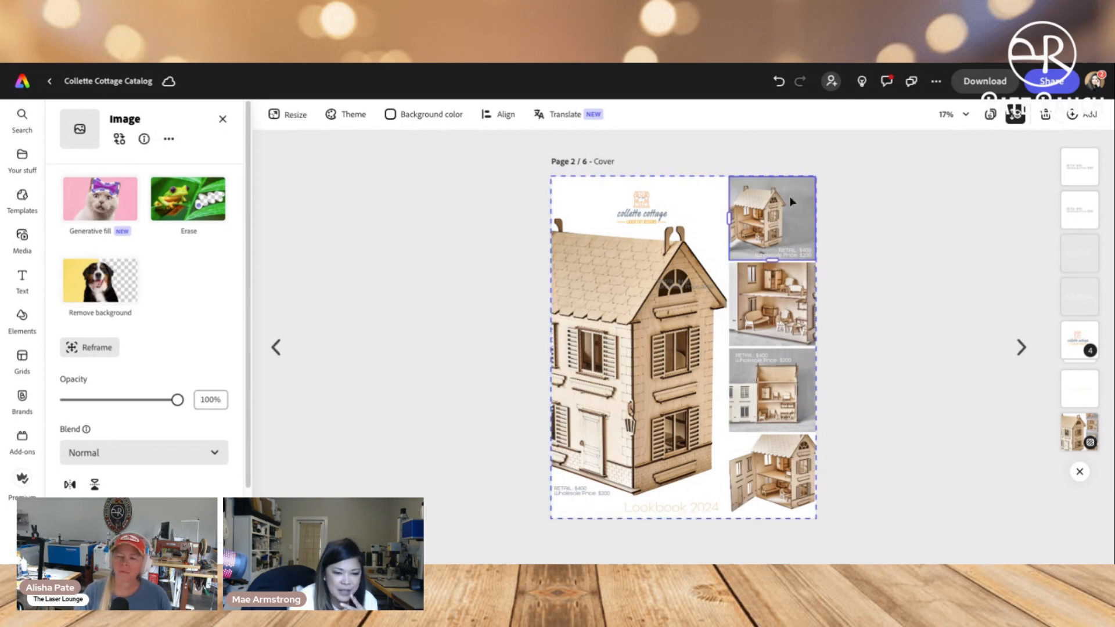
{"action": "left_click", "coordinate": [782, 363]}
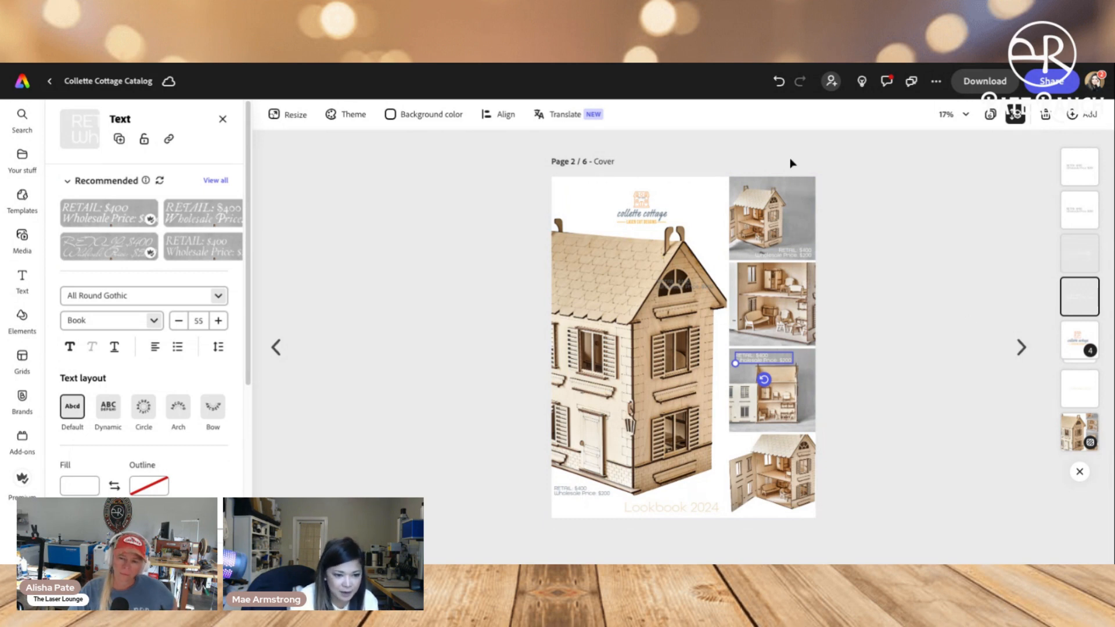
{"action": "left_click", "coordinate": [803, 210]}
{"action": "left_click", "coordinate": [789, 212]}
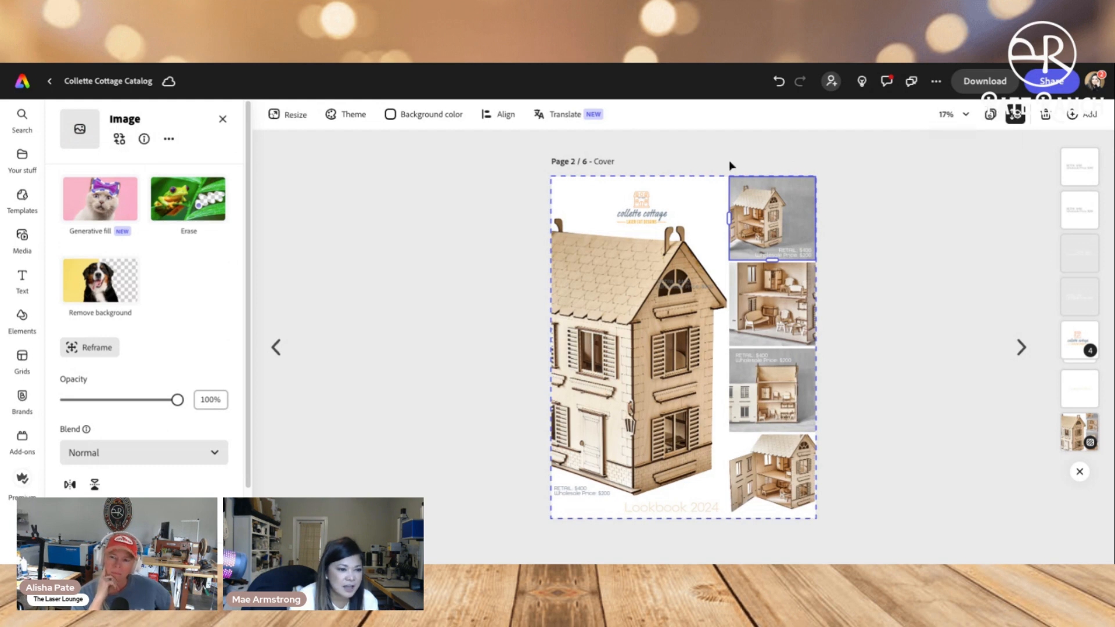
Duplicate catalog page 2 in the overview of all pages
{"action": "left_click", "coordinate": [991, 115]}
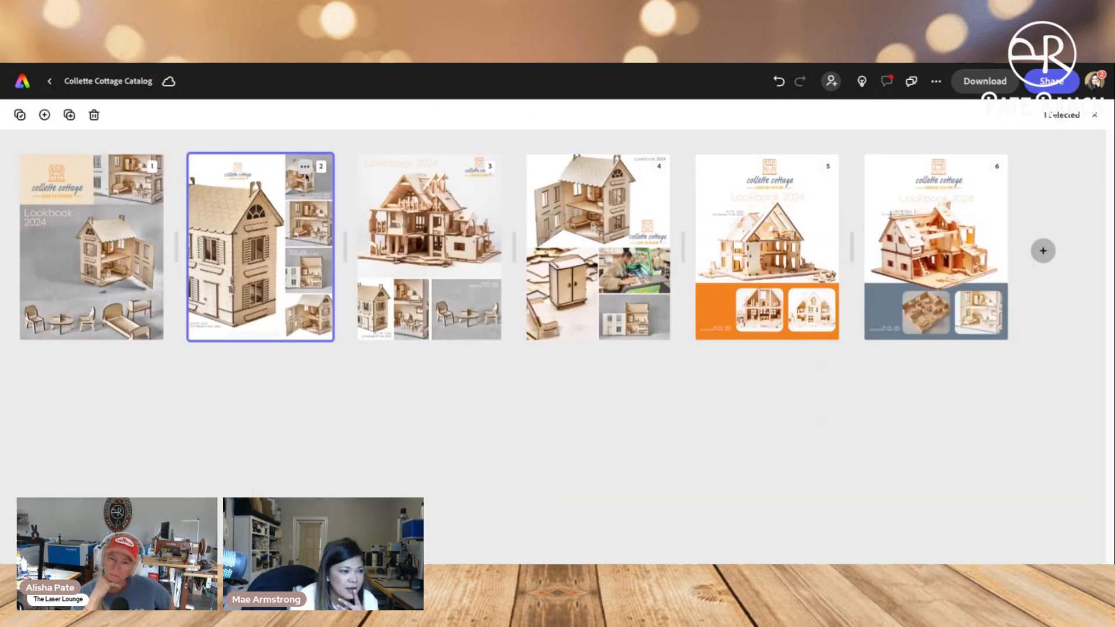
{"action": "left_click", "coordinate": [305, 169]}
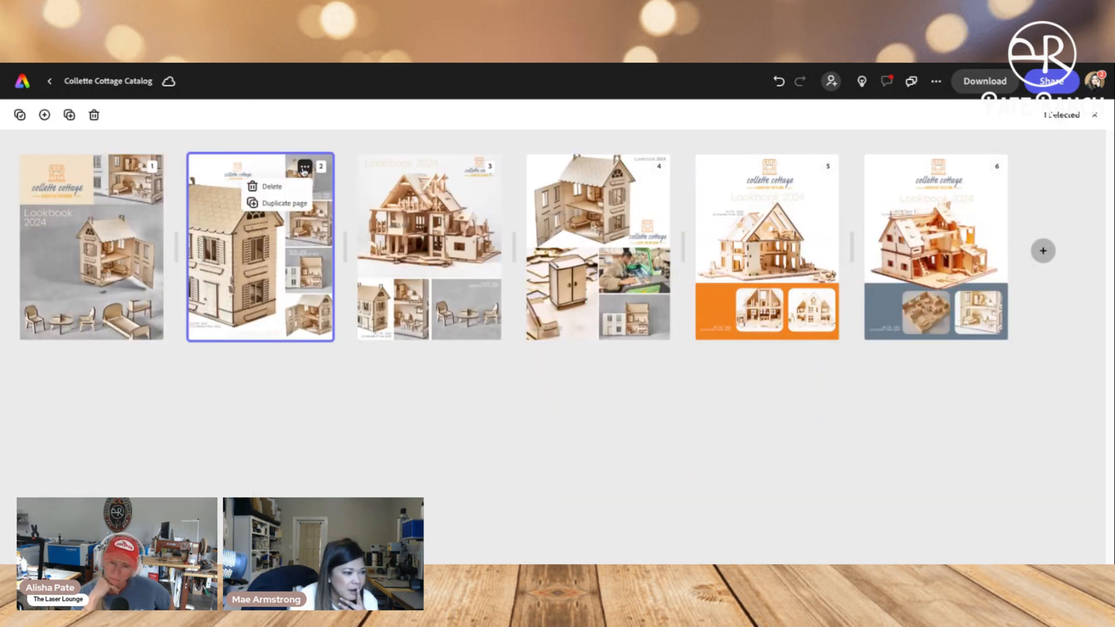
{"action": "left_click", "coordinate": [273, 204]}
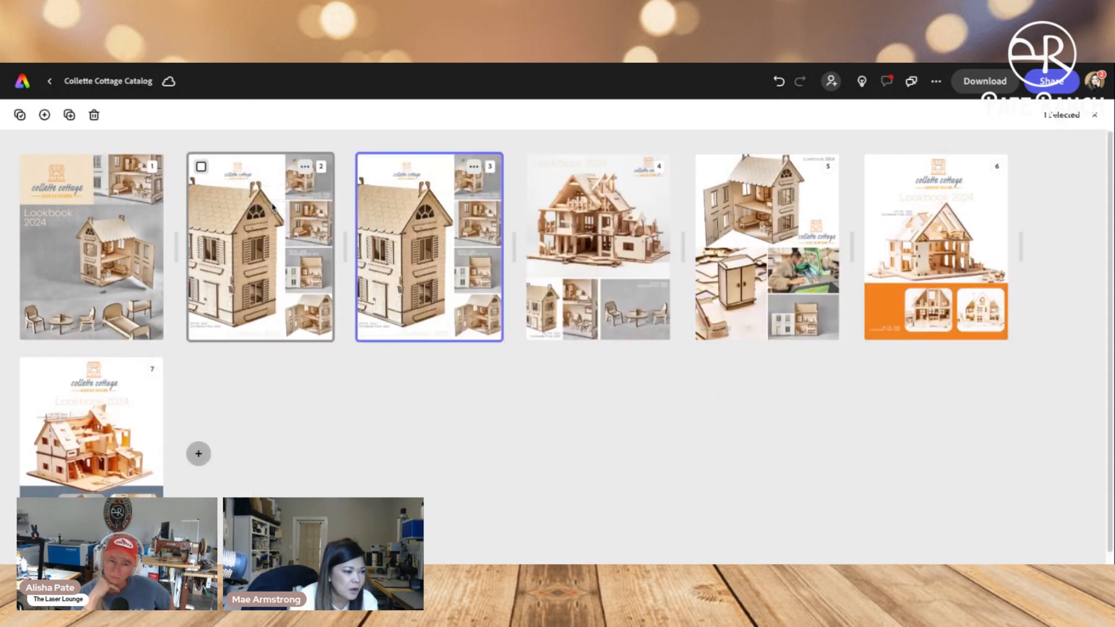
Open the duplicated page 3 and replace its large dollhouse photo with the first stock result for "laser cut house"
{"action": "double_click", "coordinate": [419, 246]}
{"action": "left_click", "coordinate": [516, 292]}
{"action": "left_click", "coordinate": [627, 296]}
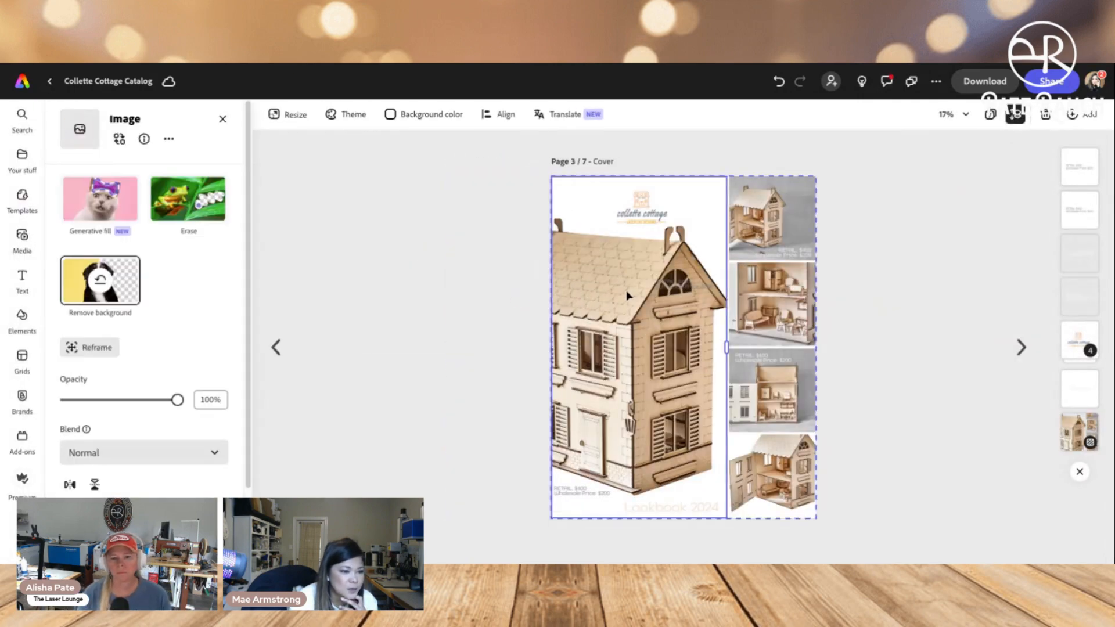
{"action": "left_click", "coordinate": [119, 138]}
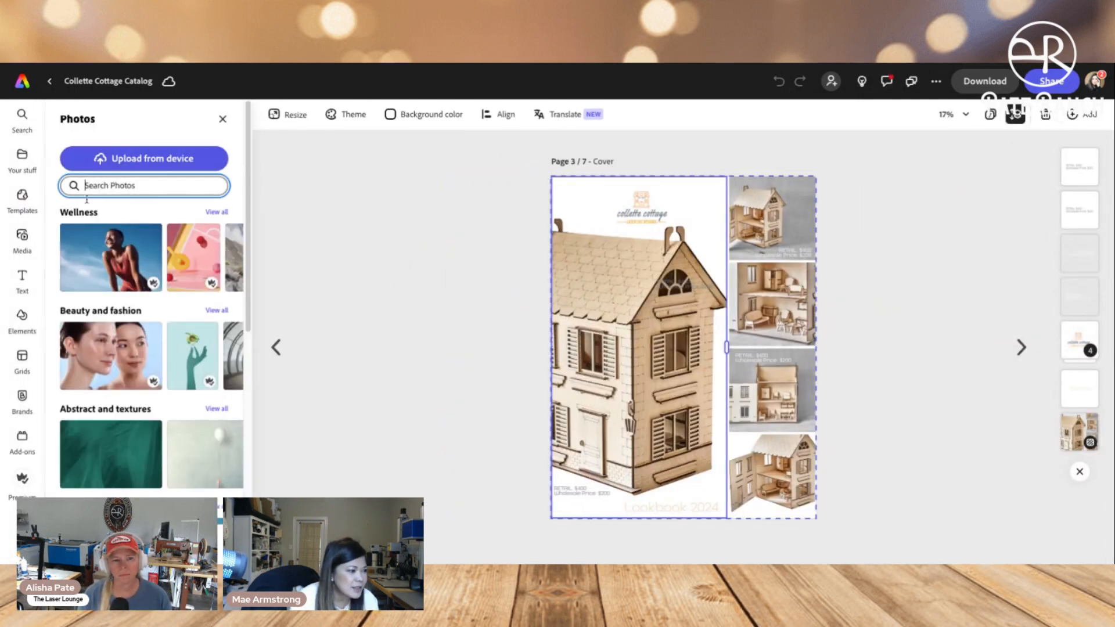
{"action": "type", "text": "laser"}
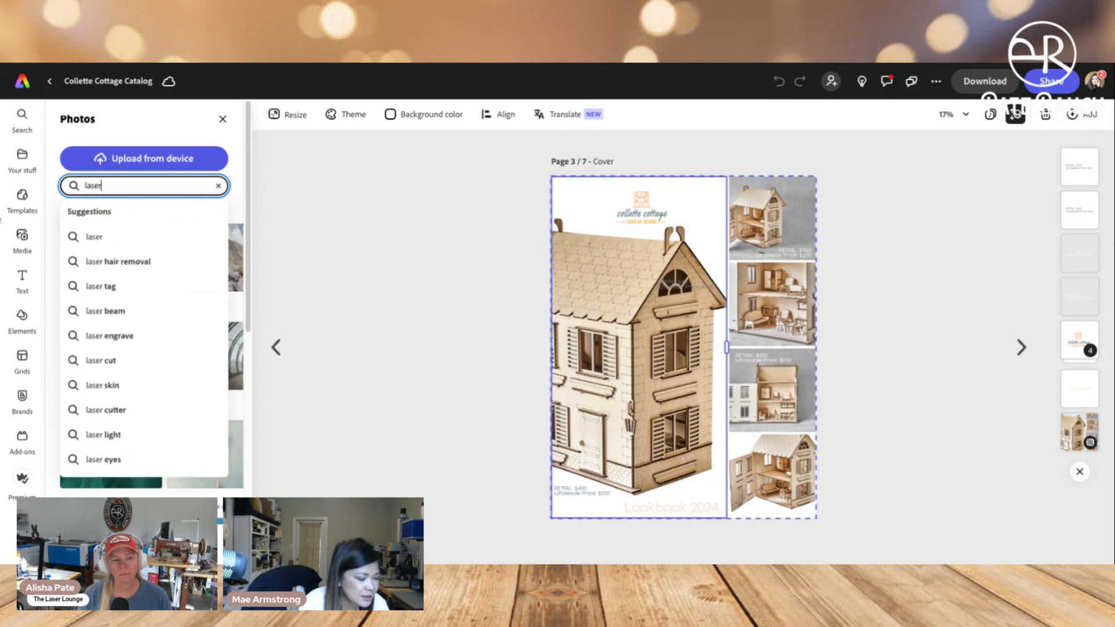
{"action": "type", "text": " cut house"}
{"action": "key", "text": "Return"}
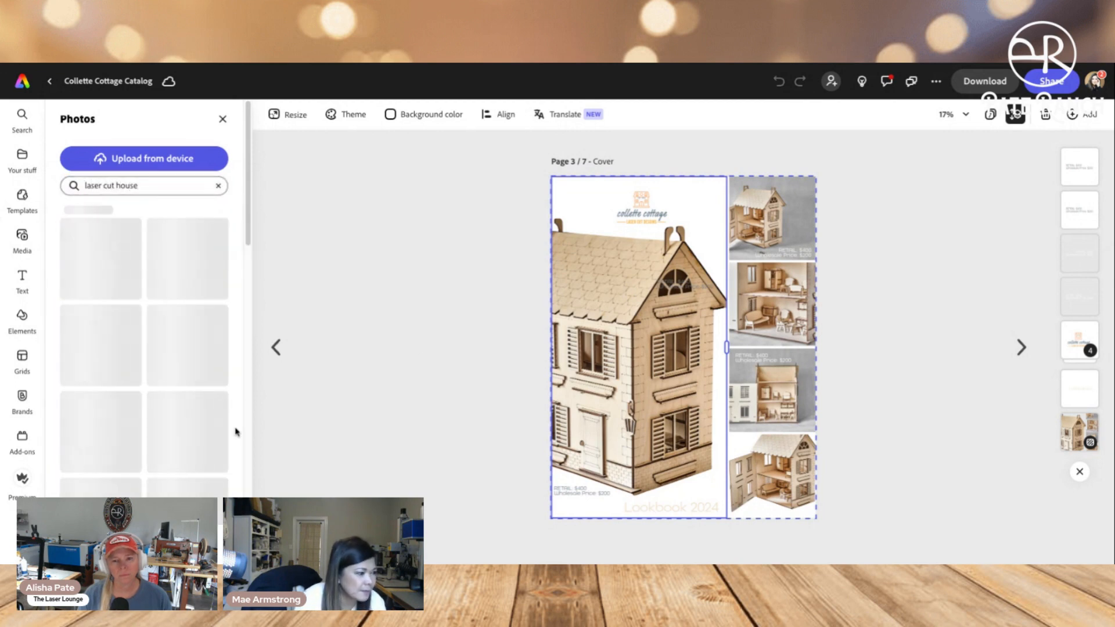
{"action": "left_click_drag", "start_coordinate": [101, 245], "coordinate": [568, 300]}
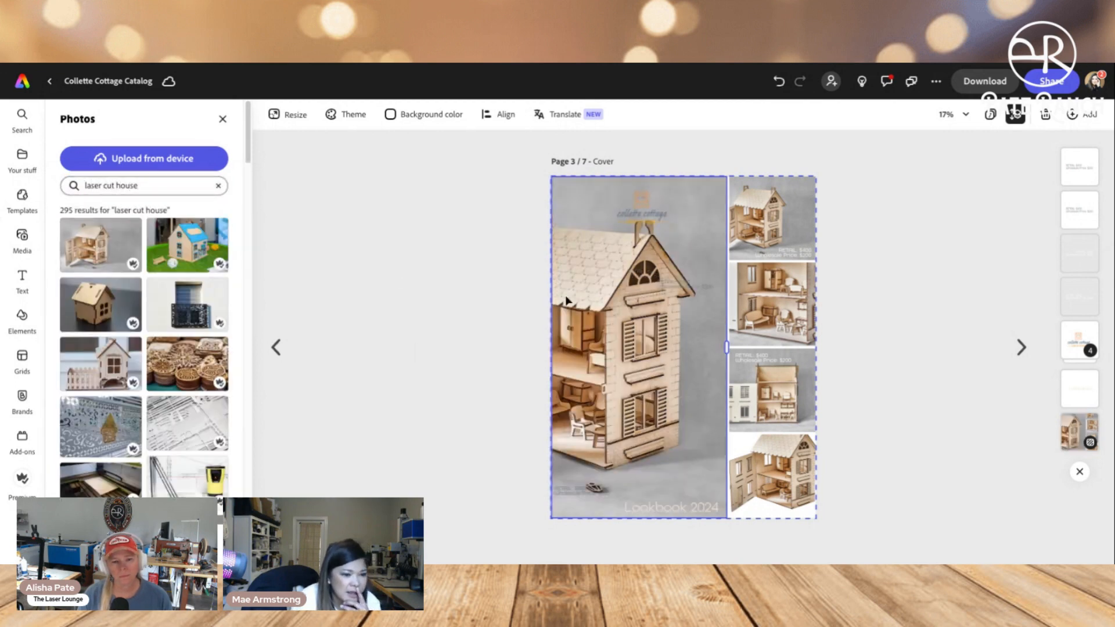
Shift the new photo sideways inside its grid cell to frame the open dollhouse, and return to the overview of all pages
{"action": "left_click", "coordinate": [699, 317]}
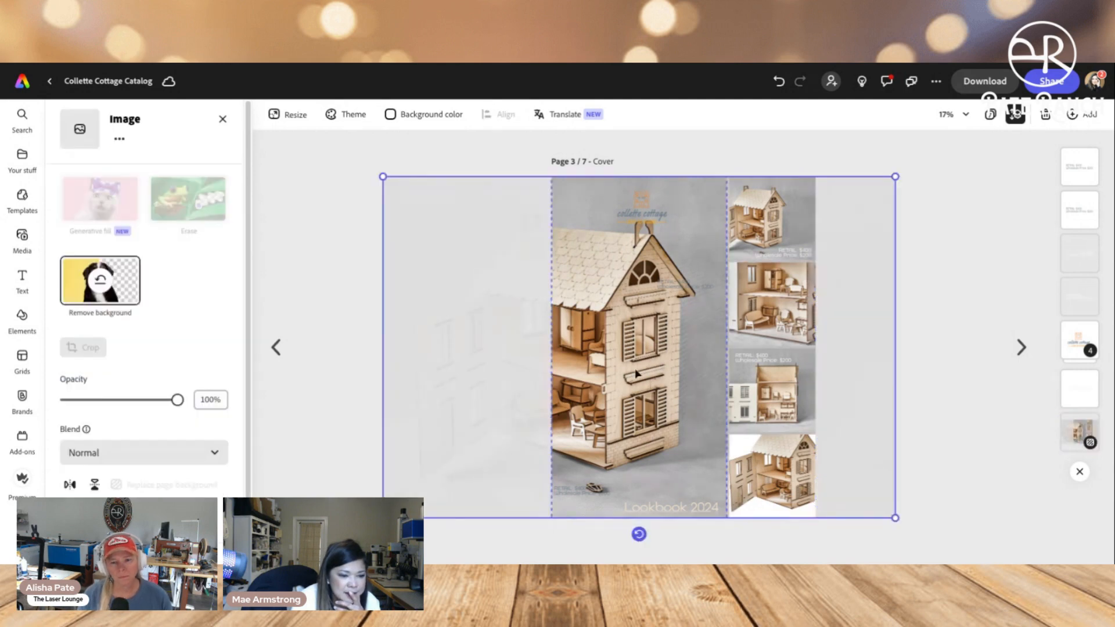
{"action": "left_click_drag", "start_coordinate": [636, 373], "coordinate": [685, 373]}
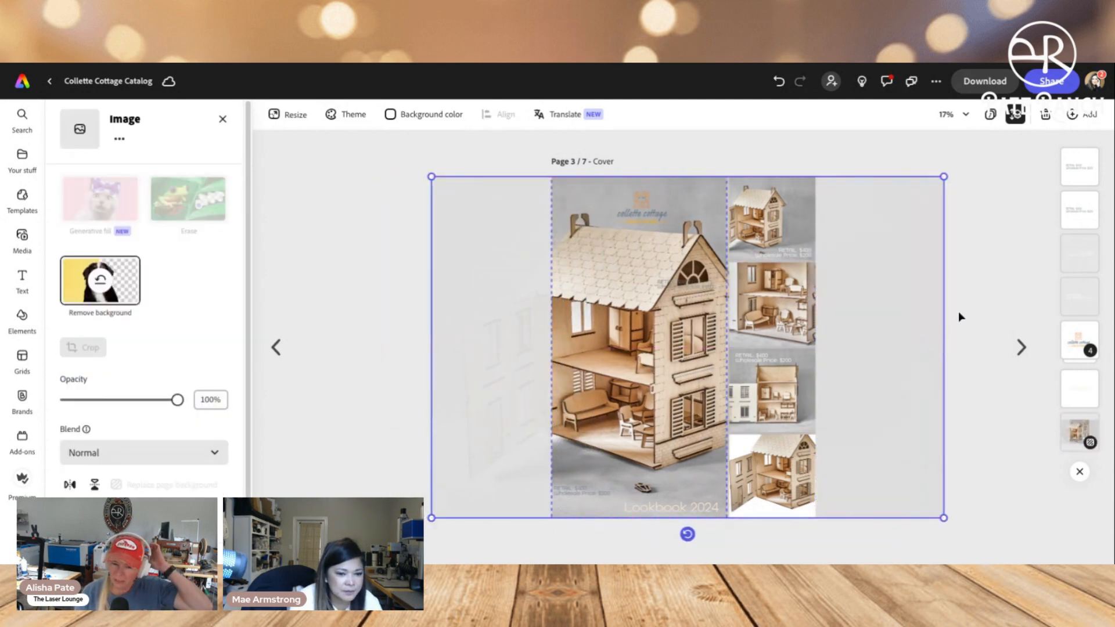
{"action": "left_click", "coordinate": [958, 314]}
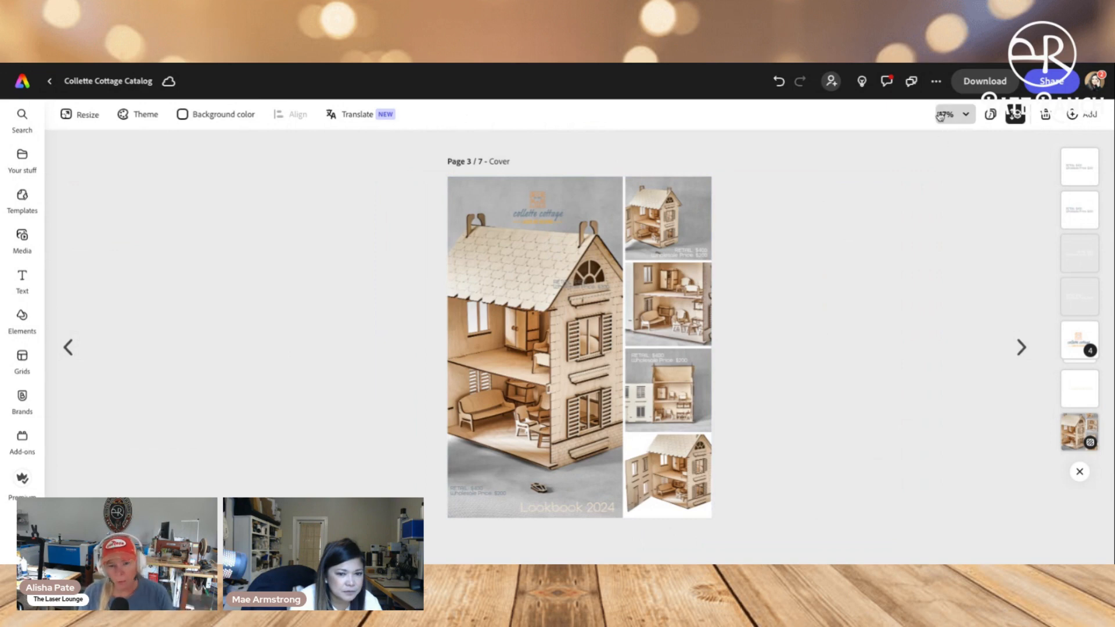
{"action": "left_click", "coordinate": [992, 115]}
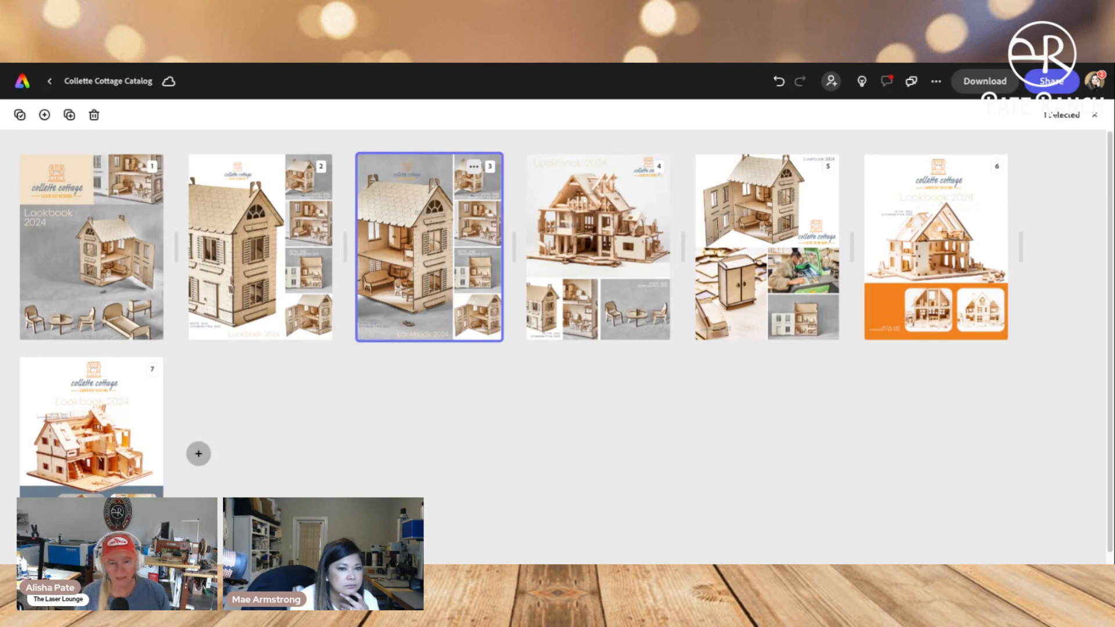
{"action": "mouse_move", "coordinate": [633, 276]}
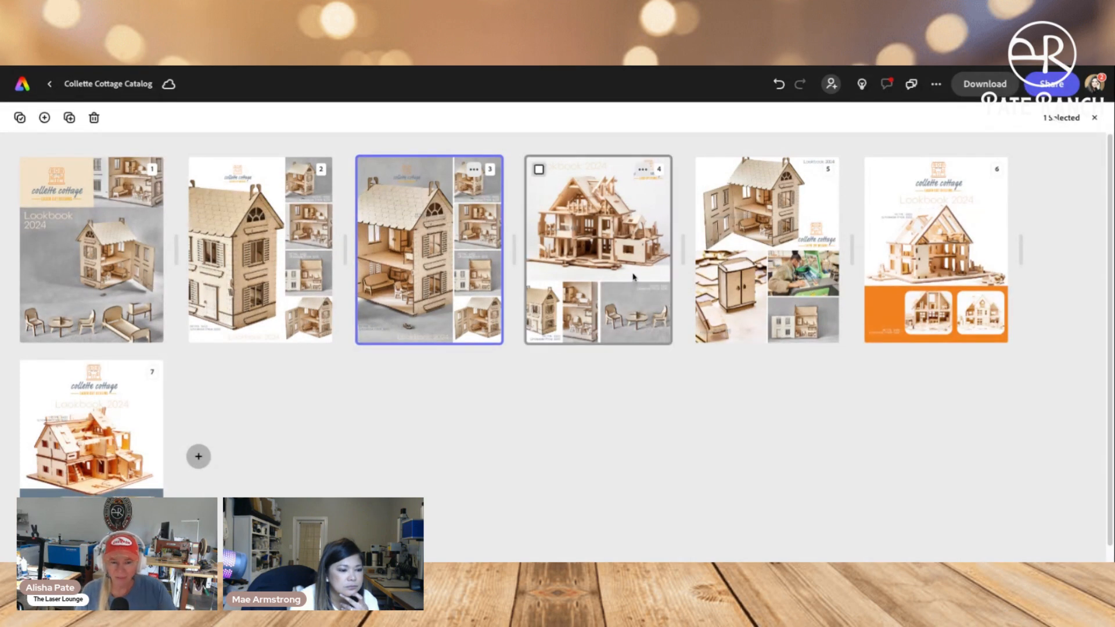